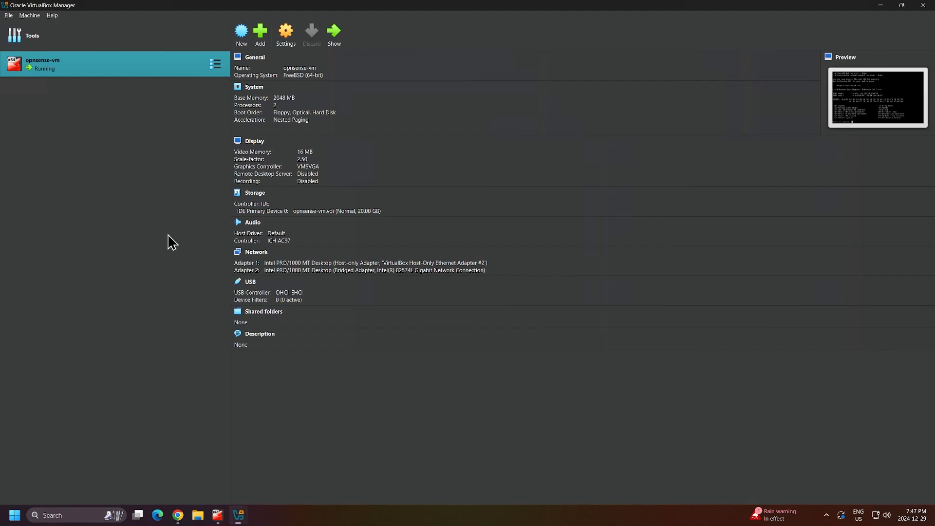
Create a new virtual machine named DC-01 using Windows_Server_2022.iso from Downloads.
{"action": "left_click", "coordinate": [242, 46]}
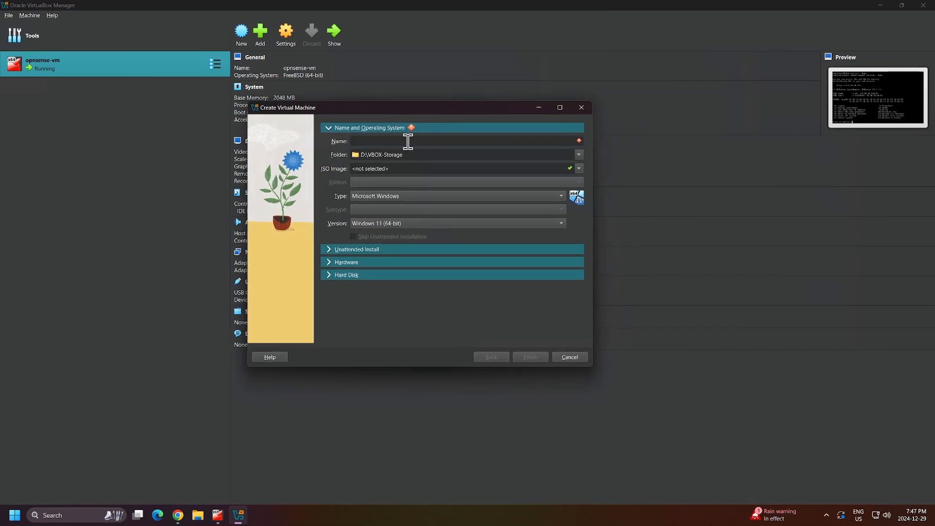
{"action": "type", "text": "DC-"}
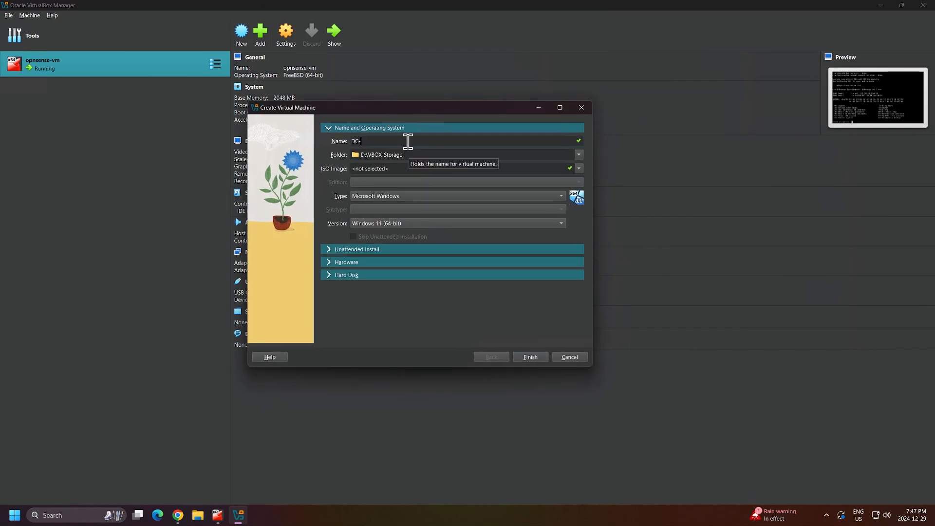
{"action": "type", "text": "01"}
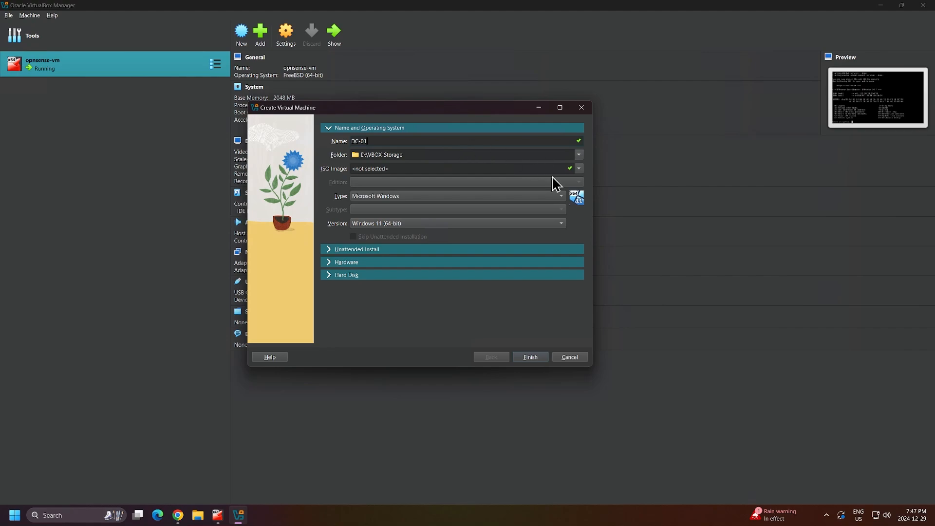
{"action": "left_click", "coordinate": [579, 169]}
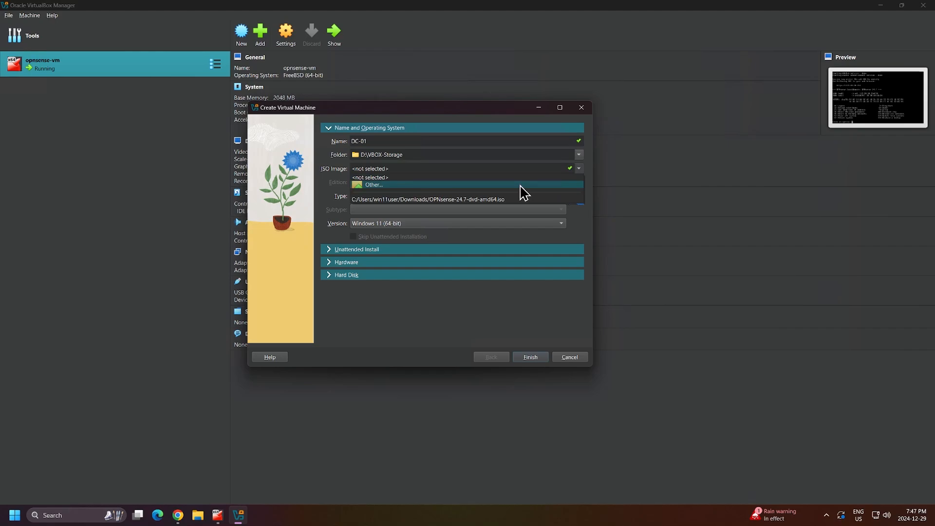
{"action": "left_click", "coordinate": [490, 186]}
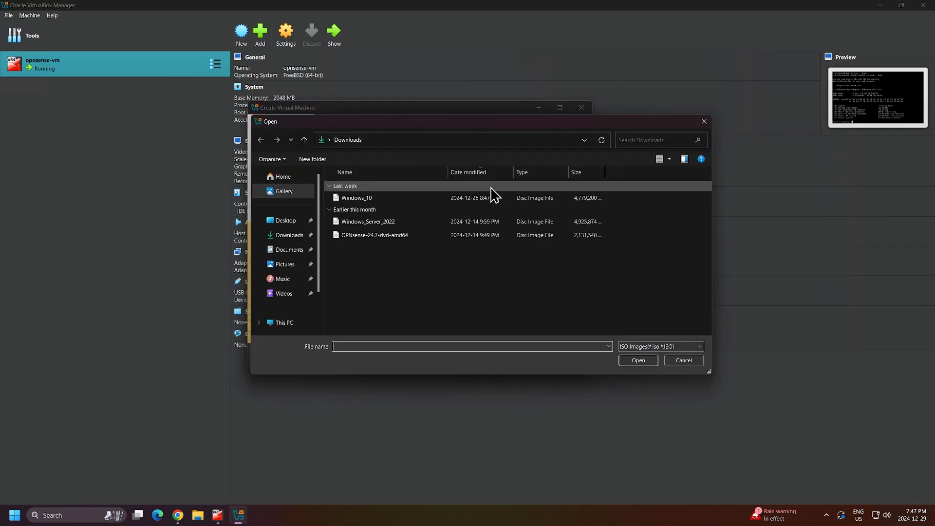
{"action": "left_click", "coordinate": [430, 222]}
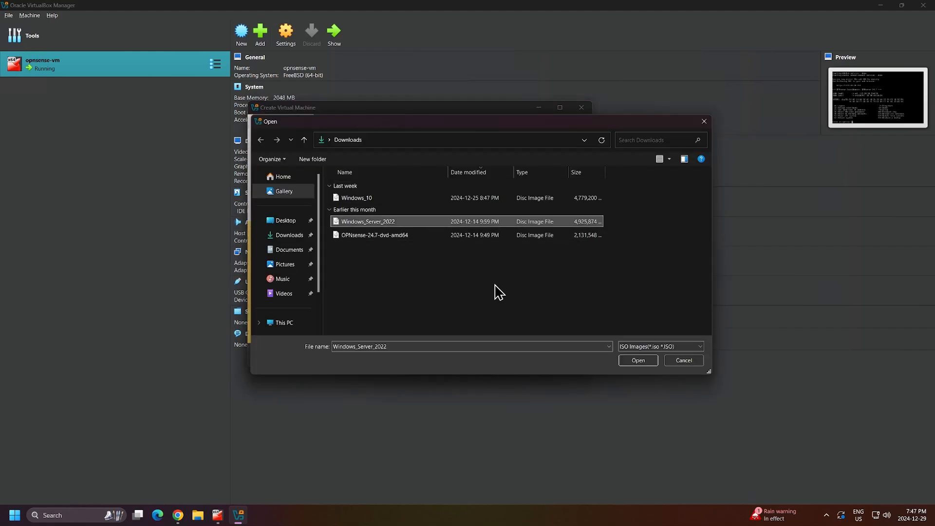
{"action": "left_click", "coordinate": [640, 362]}
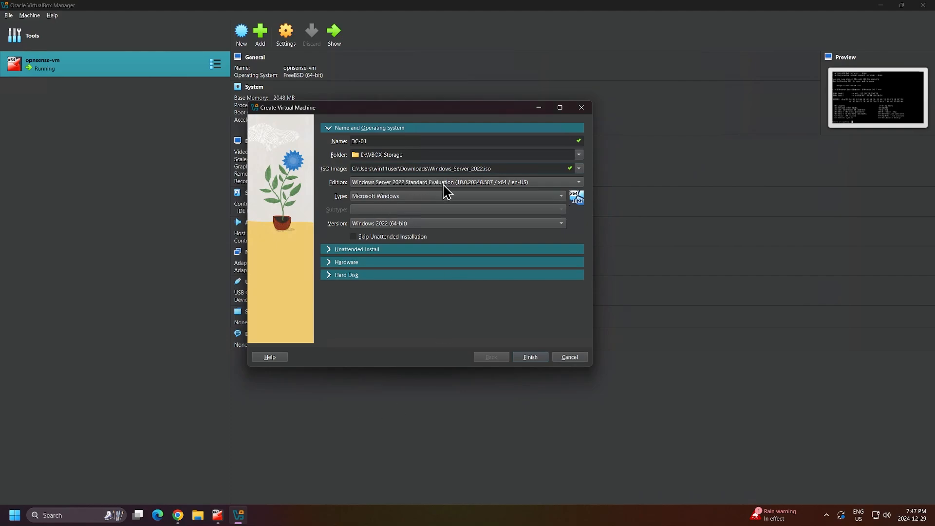
Choose the Datacenter Evaluation (Desktop Experience) edition and skip unattended installation.
{"action": "left_click", "coordinate": [471, 183]}
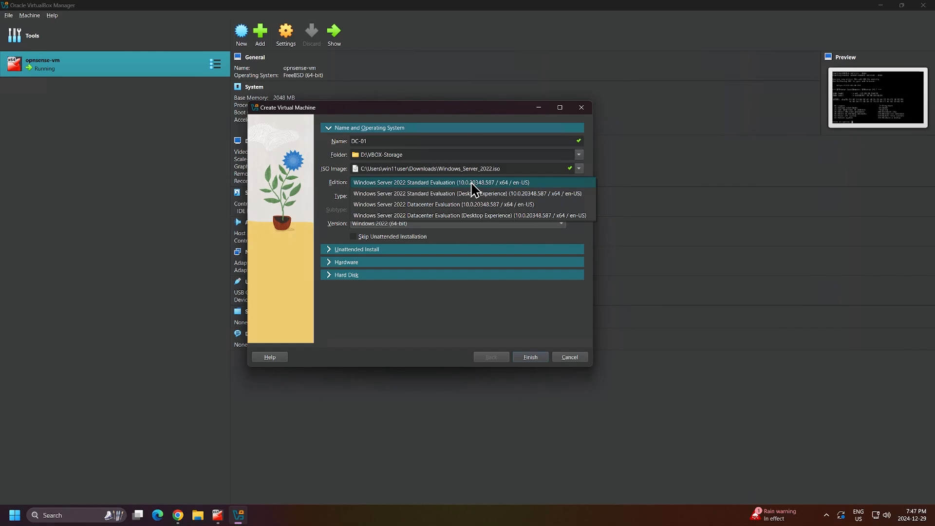
{"action": "left_click", "coordinate": [483, 217]}
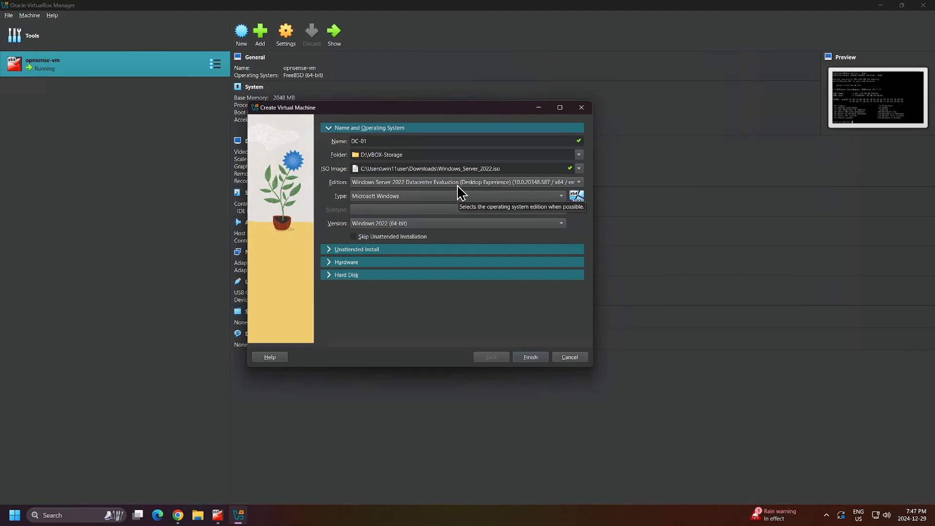
{"action": "left_click", "coordinate": [450, 250]}
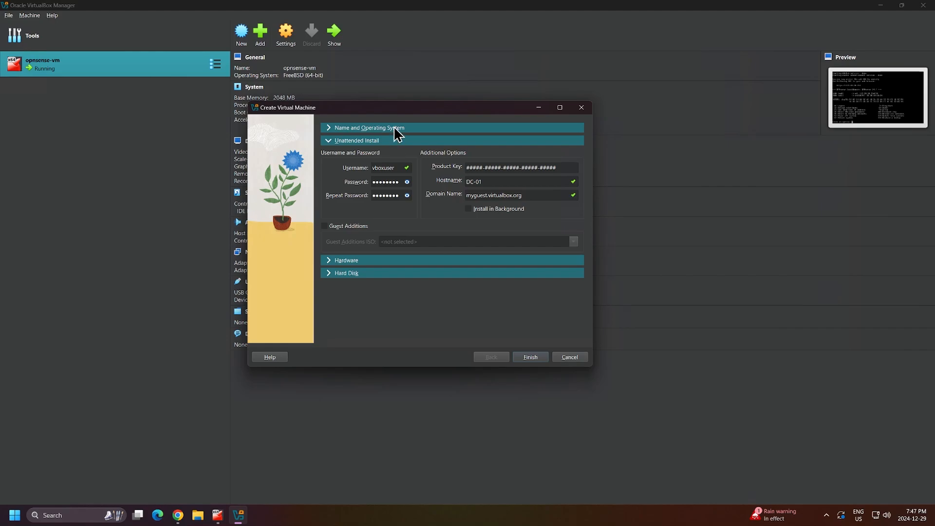
{"action": "left_click", "coordinate": [395, 128]}
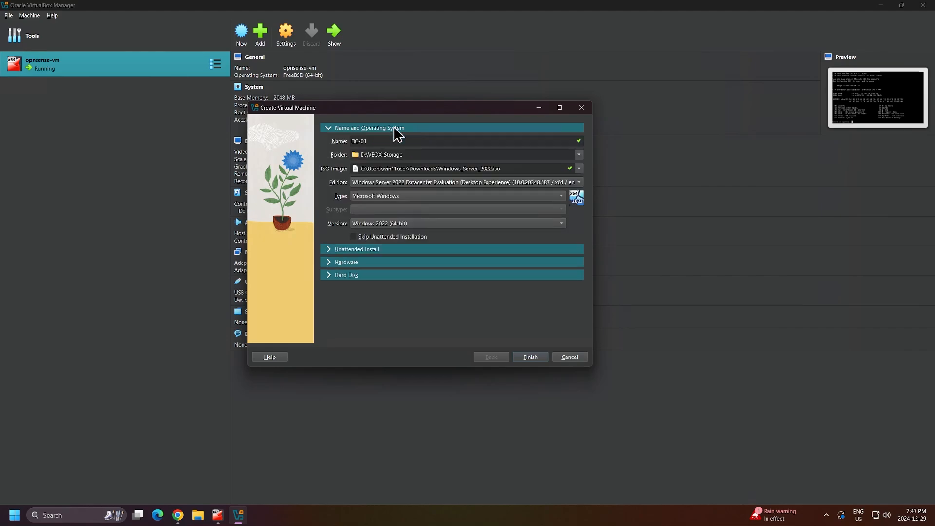
{"action": "left_click", "coordinate": [353, 237]}
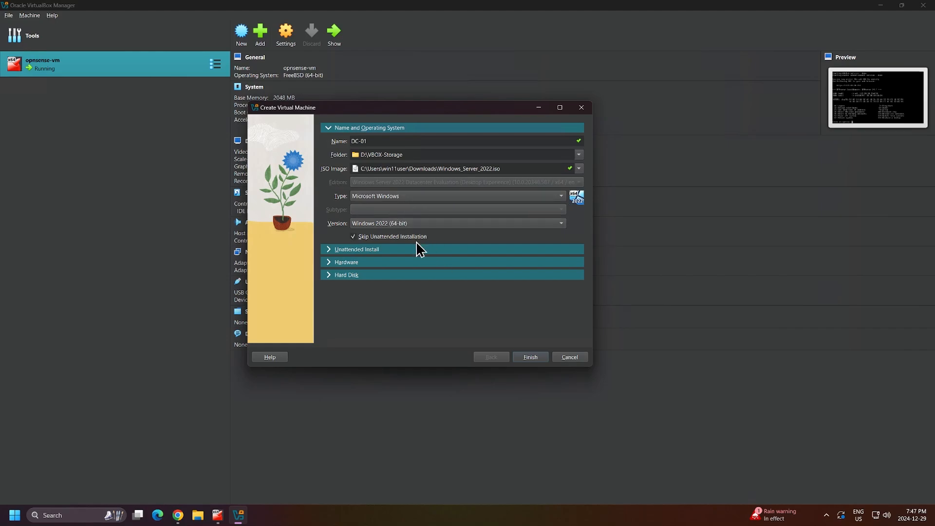
Set base memory to 4096 MB, keep the 50 GB disk, and finish creating DC-01.
{"action": "left_click", "coordinate": [352, 264]}
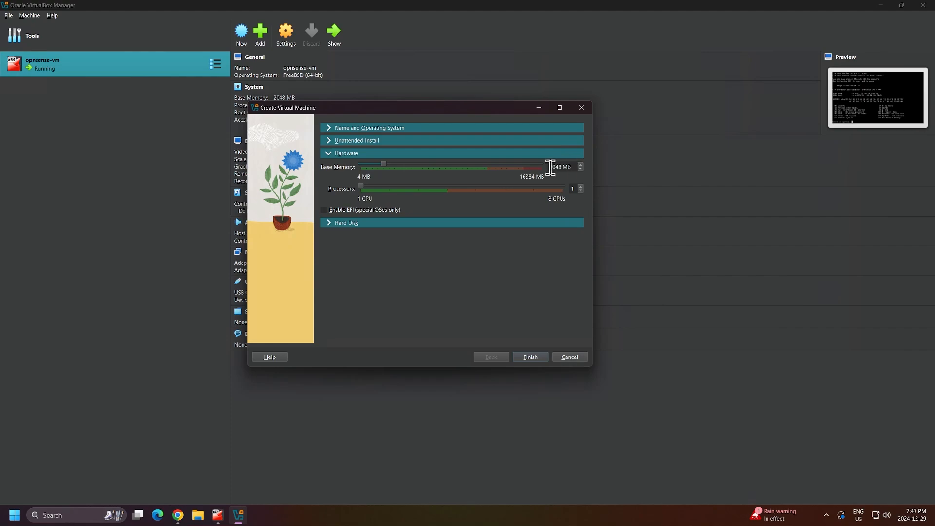
{"action": "key", "text": "Delete"}
{"action": "key", "text": "Delete"}
{"action": "key", "text": "Delete"}
{"action": "key", "text": "Delete"}
{"action": "type", "text": "4096"}
{"action": "left_click", "coordinate": [414, 223]}
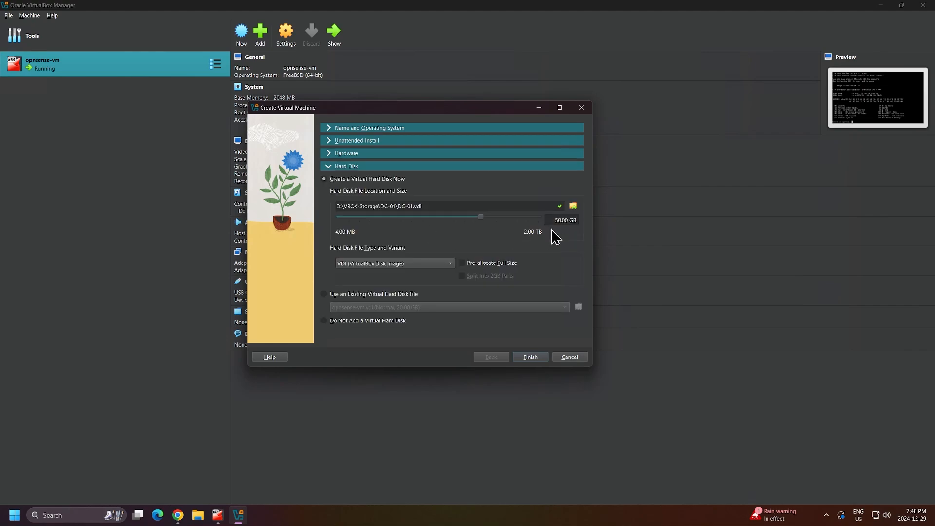
{"action": "left_click", "coordinate": [530, 357]}
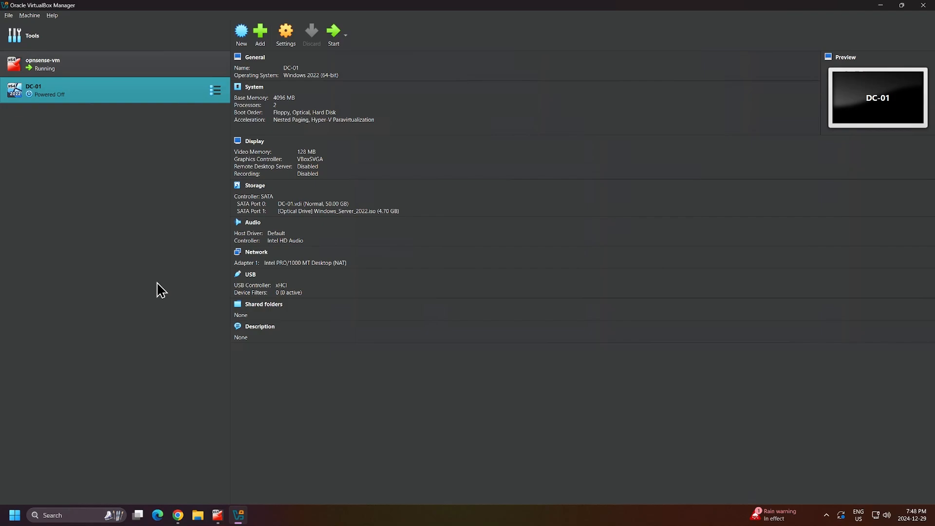
Set DC-01's Adapter 1 to Host-only Adapter on VirtualBox Host-Only Ethernet Adapter #2 and save.
{"action": "left_click", "coordinate": [291, 48]}
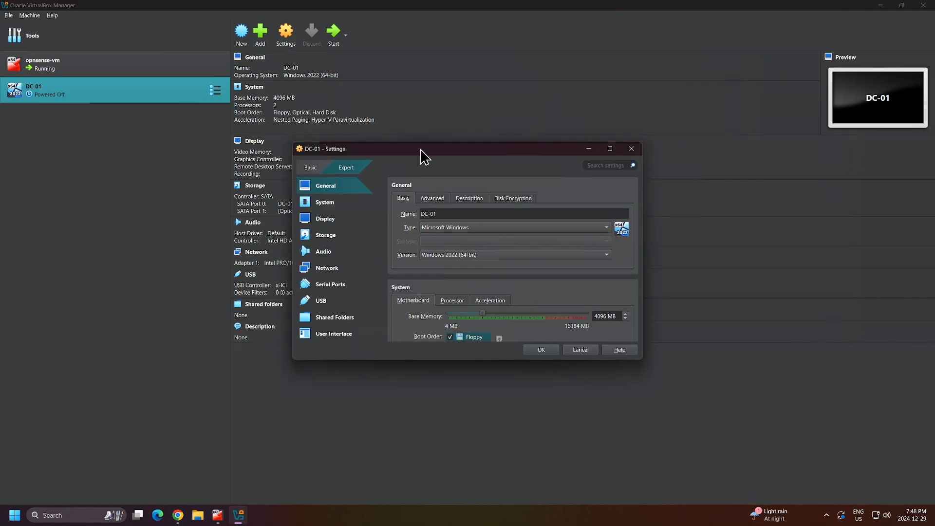
{"action": "left_click_drag", "start_coordinate": [421, 149], "coordinate": [332, 128]}
{"action": "left_click", "coordinate": [235, 248]}
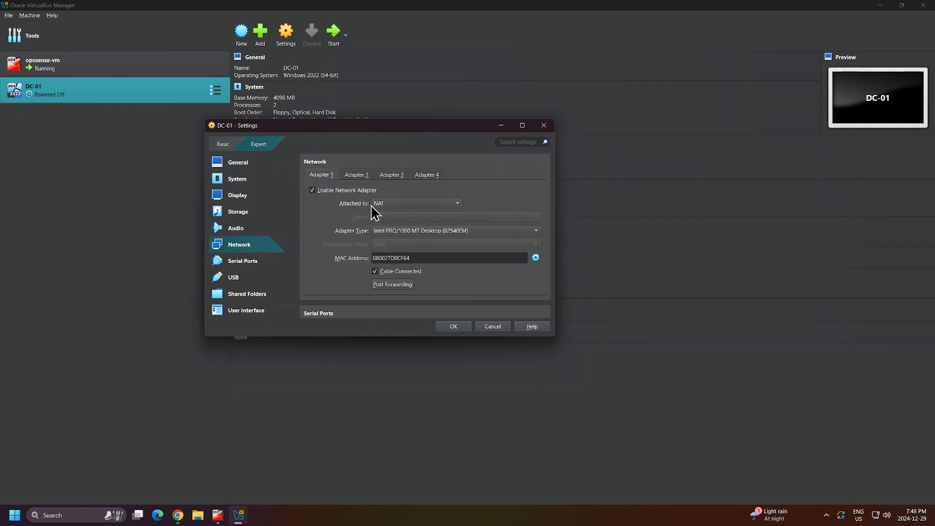
{"action": "left_click", "coordinate": [432, 205]}
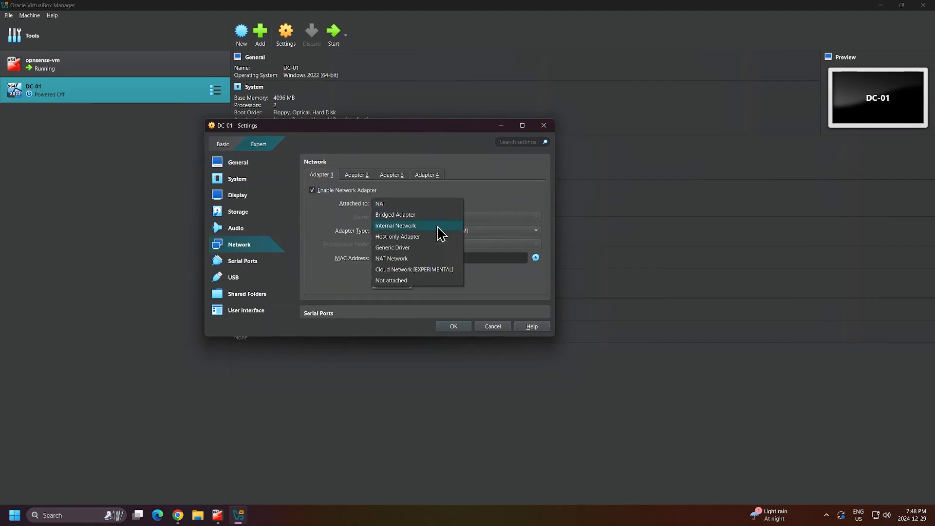
{"action": "left_click", "coordinate": [438, 238]}
{"action": "left_click", "coordinate": [478, 218]}
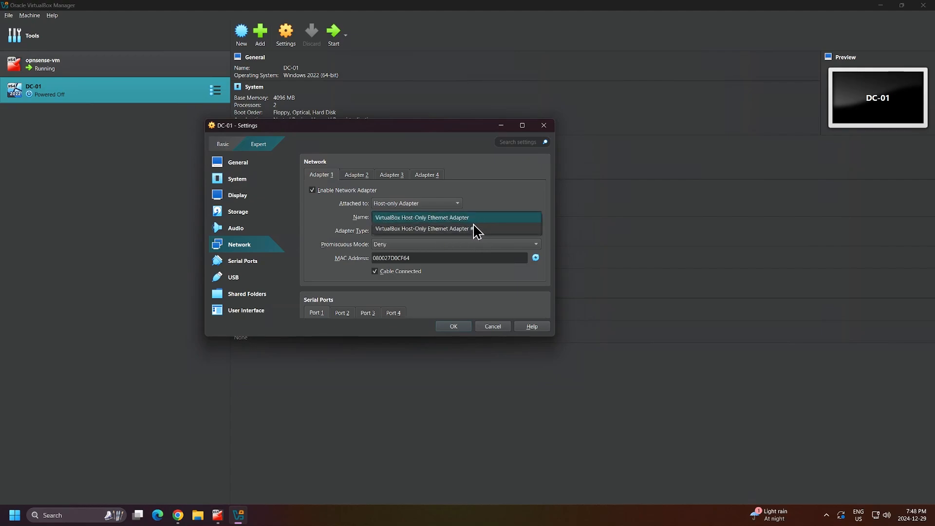
{"action": "left_click", "coordinate": [465, 229]}
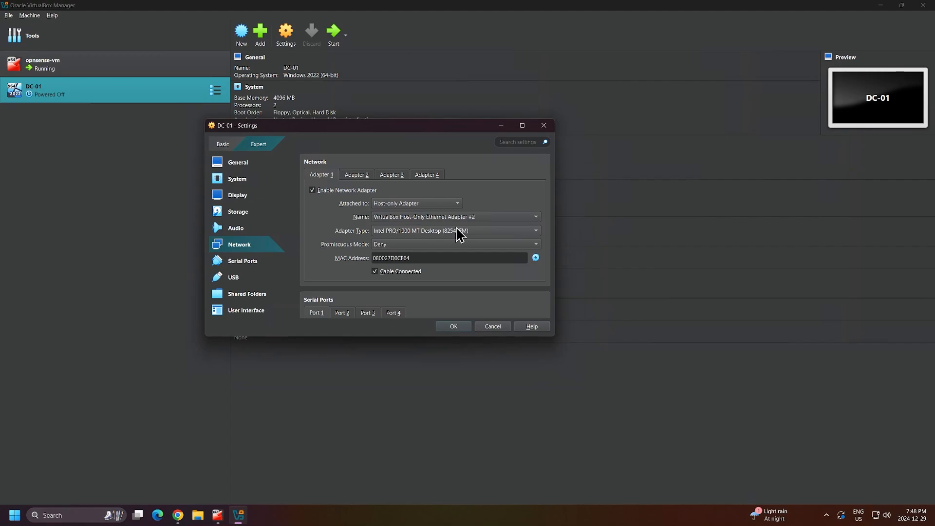
{"action": "left_click", "coordinate": [453, 326]}
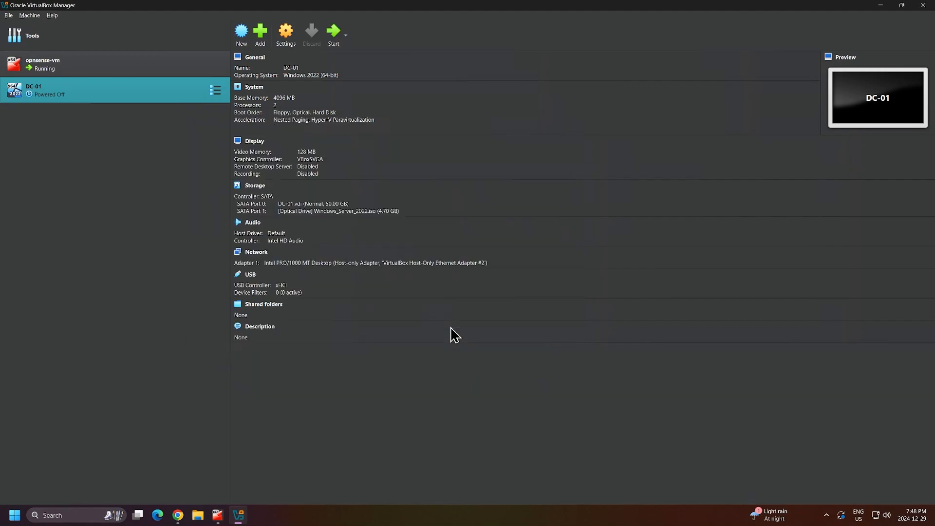
Boot DC-01 and pass the language page keeping English (United States) and the US keyboard.
{"action": "left_click", "coordinate": [333, 43]}
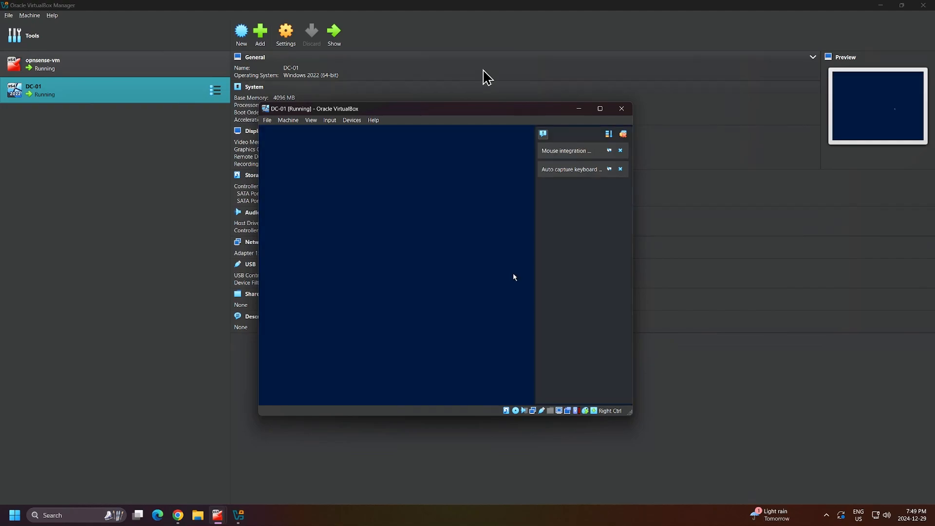
{"action": "left_click_drag", "start_coordinate": [471, 113], "coordinate": [371, 61]}
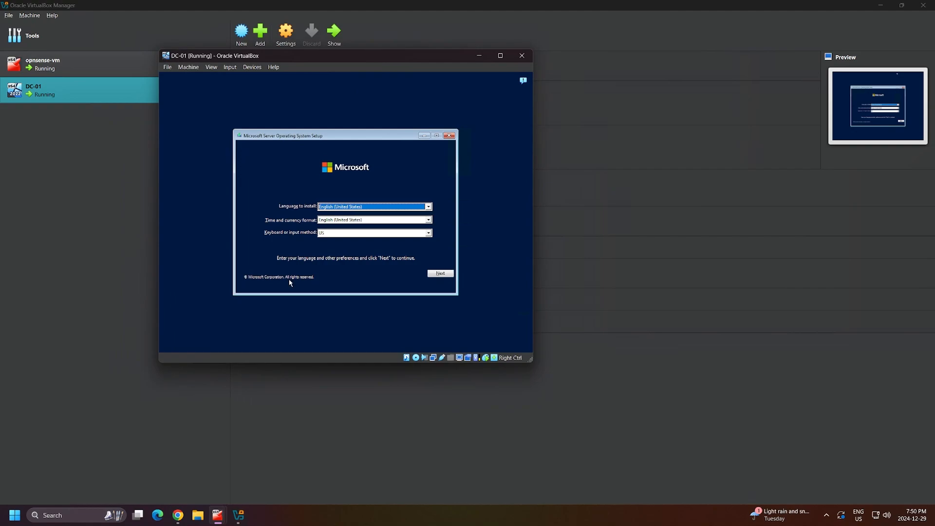
{"action": "left_click", "coordinate": [374, 207]}
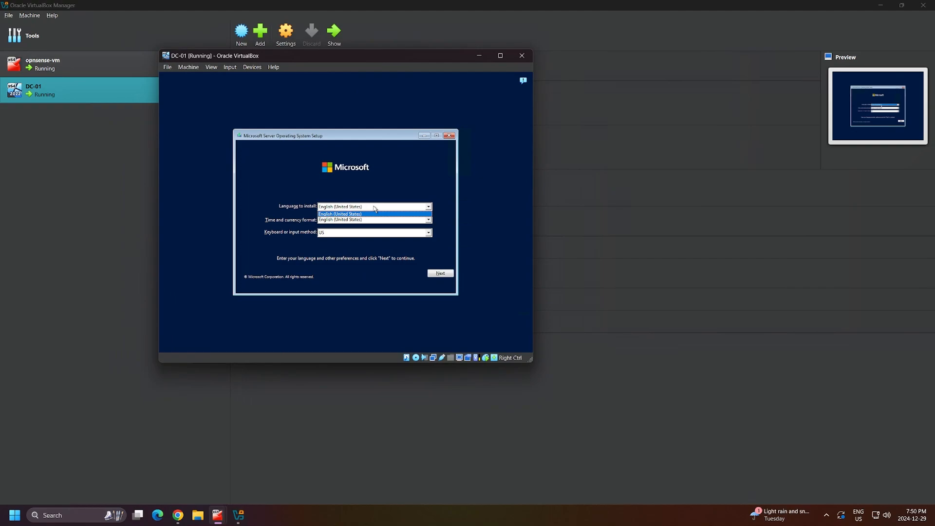
{"action": "left_click", "coordinate": [374, 208]}
{"action": "left_click", "coordinate": [382, 221]}
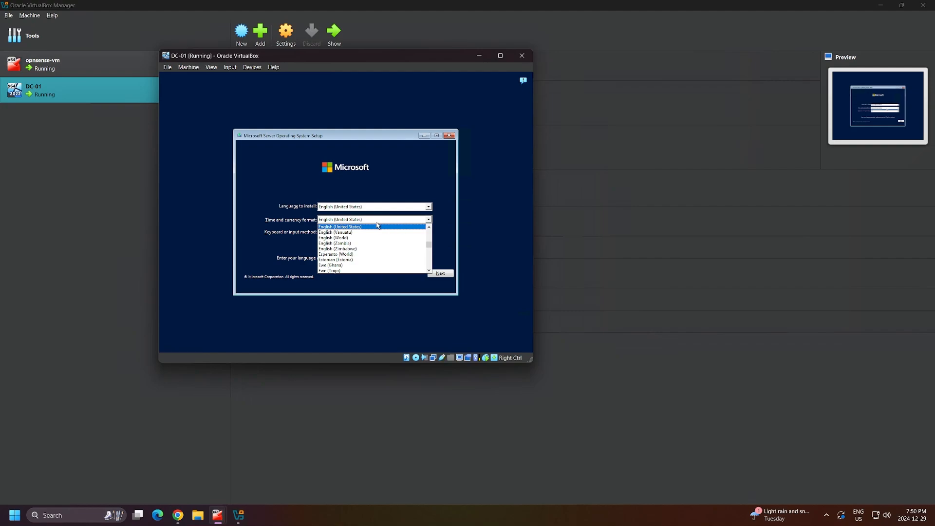
{"action": "left_click", "coordinate": [378, 226]}
{"action": "left_click", "coordinate": [361, 233]}
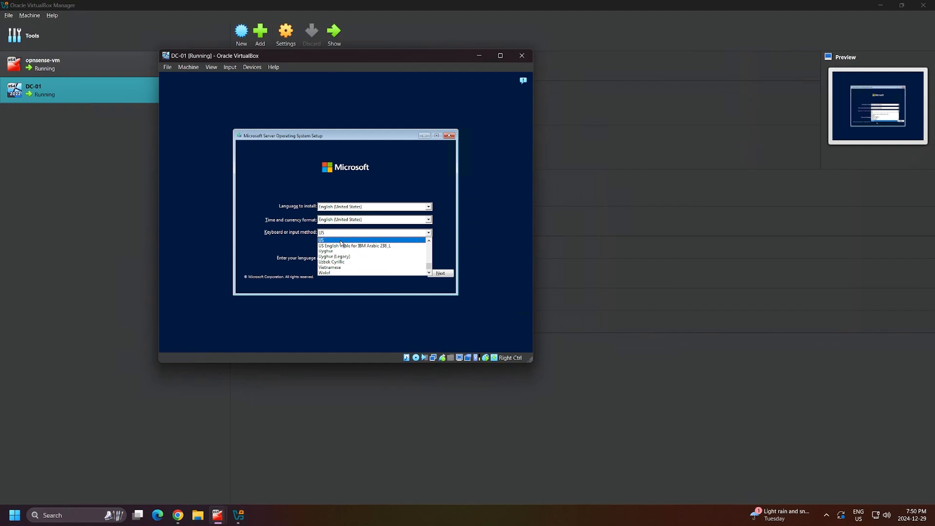
{"action": "left_click", "coordinate": [341, 240]}
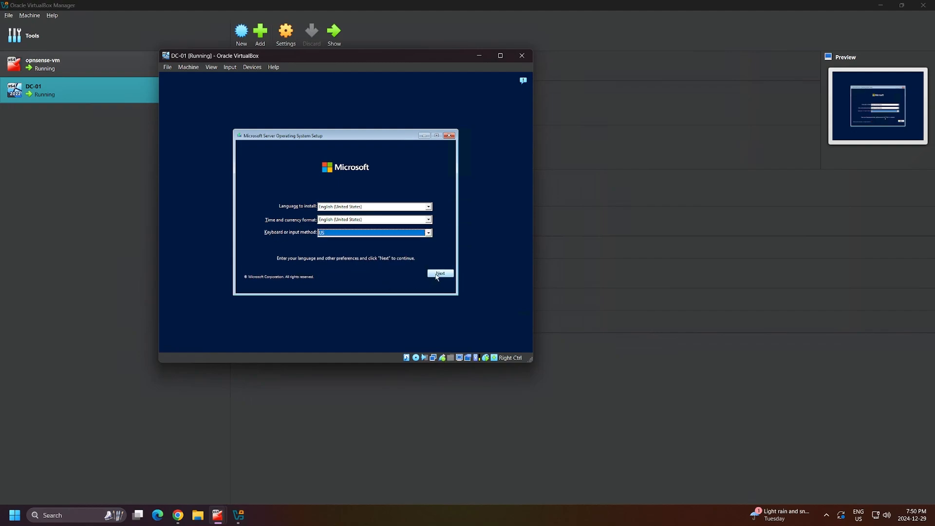
{"action": "left_click", "coordinate": [437, 274]}
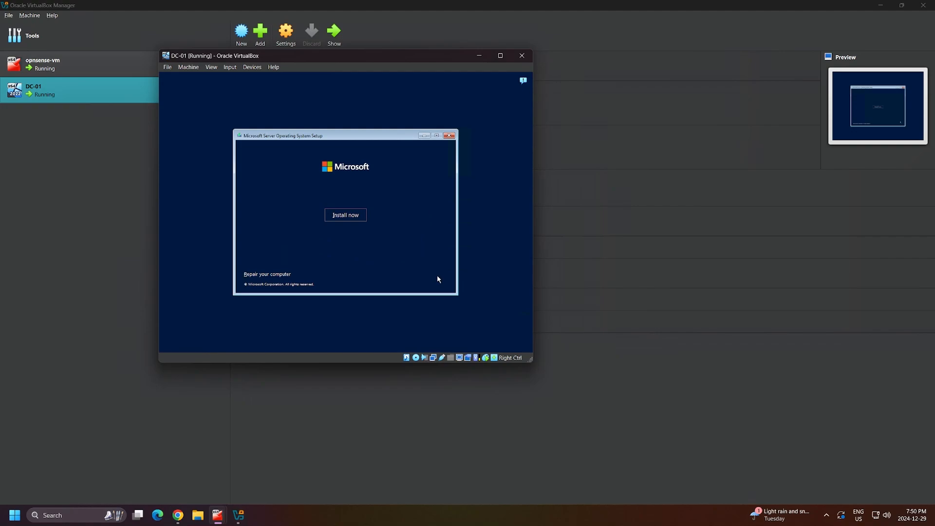
Start the Windows Server 2022 installation and wait for the edition list.
{"action": "left_click", "coordinate": [354, 215]}
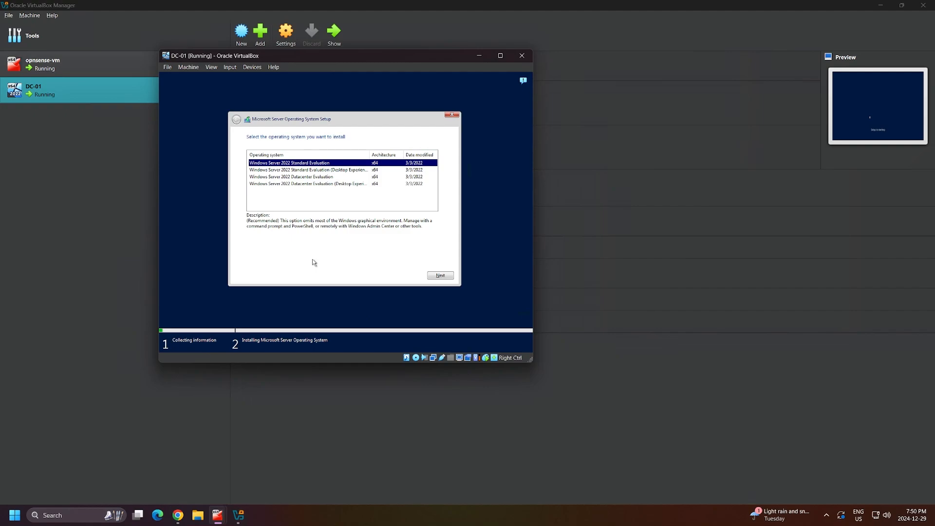
{"action": "left_click", "coordinate": [333, 190]}
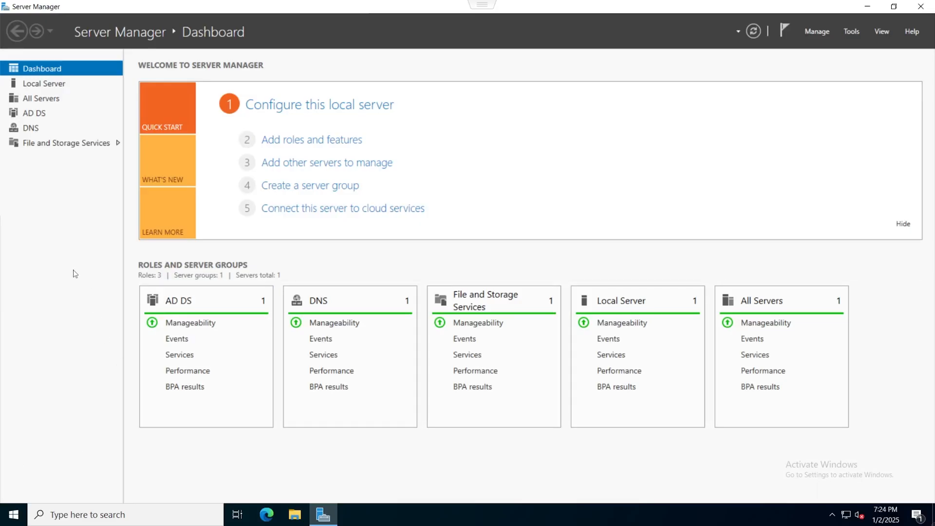
Show Local Server properties and open Active Directory Domains and Trusts maximized.
{"action": "left_click", "coordinate": [76, 88]}
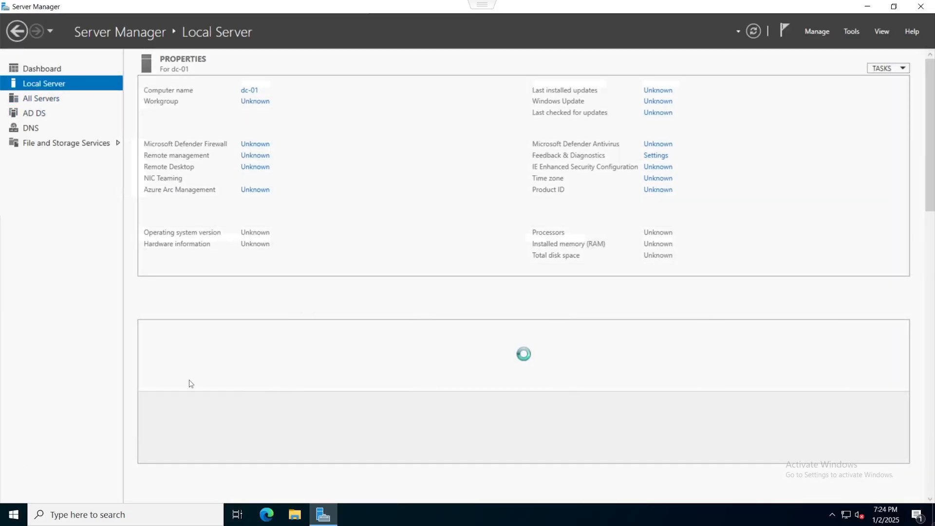
{"action": "left_click", "coordinate": [848, 32]}
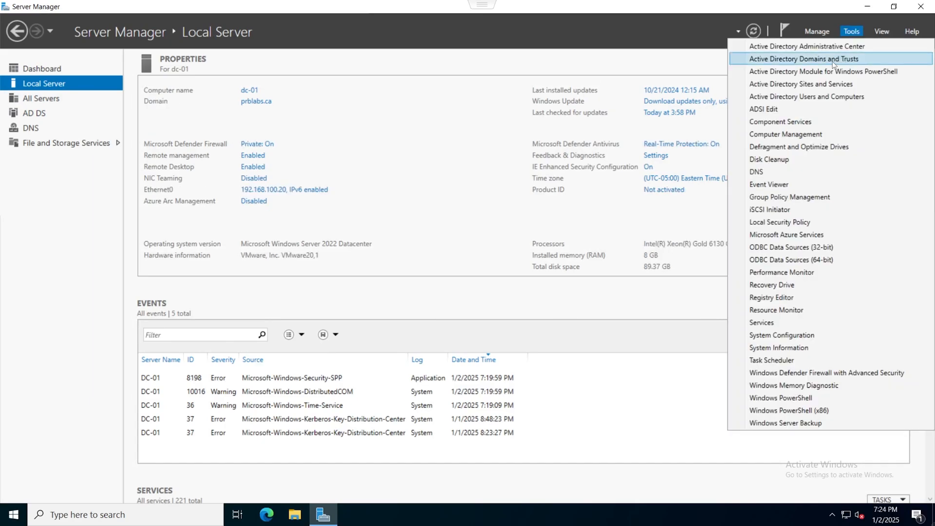
{"action": "left_click", "coordinate": [838, 59]}
{"action": "left_click", "coordinate": [470, 21]}
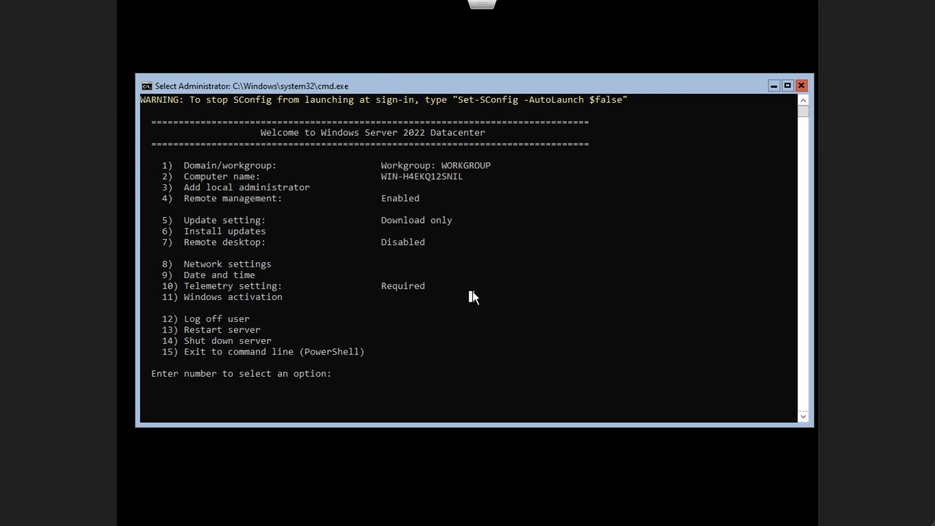
In SConfig, enter 8 for Network settings, choose adapter 1, then pick the Datacenter desktop edition.
{"action": "key", "text": "Escape"}
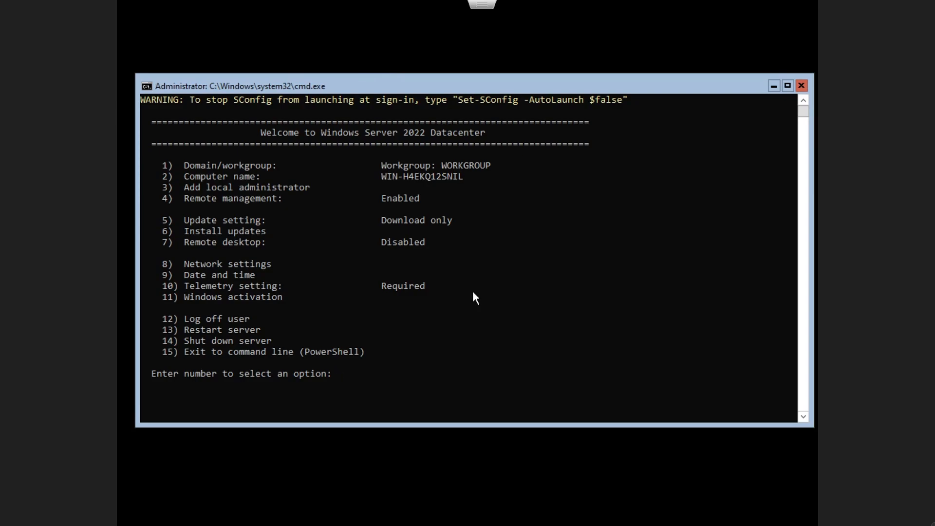
{"action": "type", "text": "8"}
{"action": "key", "text": "Return"}
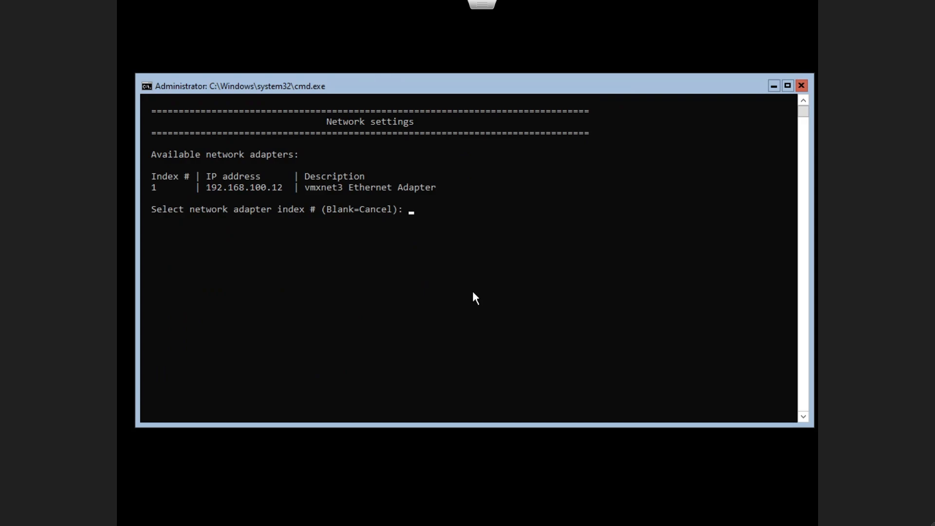
{"action": "type", "text": "1"}
{"action": "key", "text": "Return"}
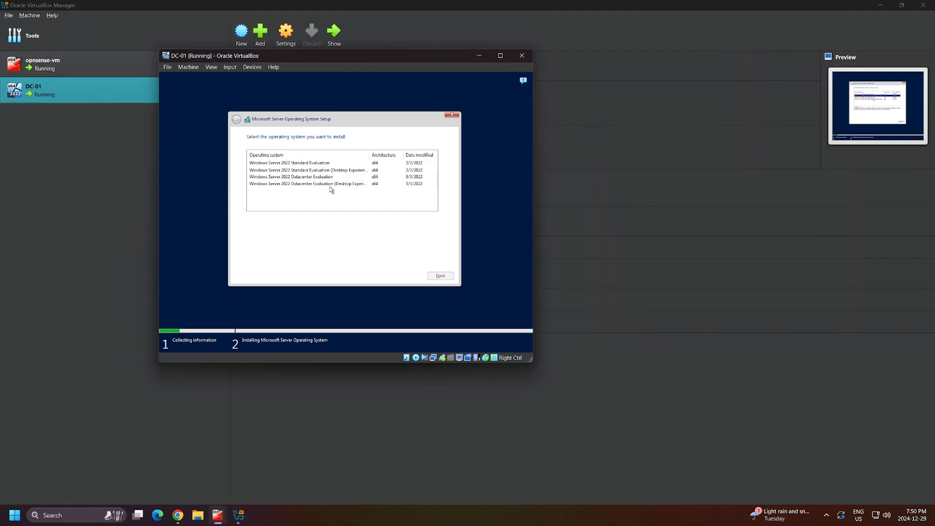
{"action": "left_click", "coordinate": [307, 184]}
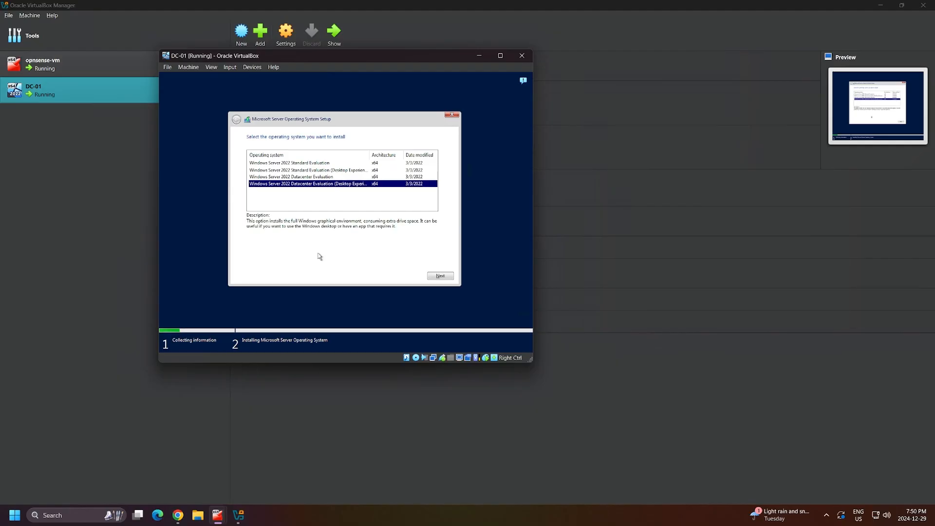
Accept the license terms and custom-install onto Drive 0's 50 GB unallocated space.
{"action": "left_click", "coordinate": [437, 276]}
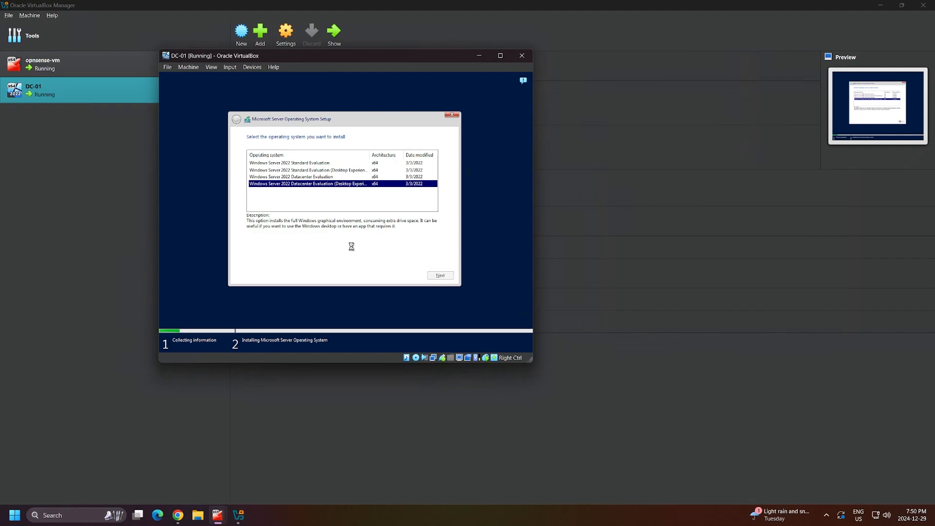
{"action": "left_click", "coordinate": [271, 261]}
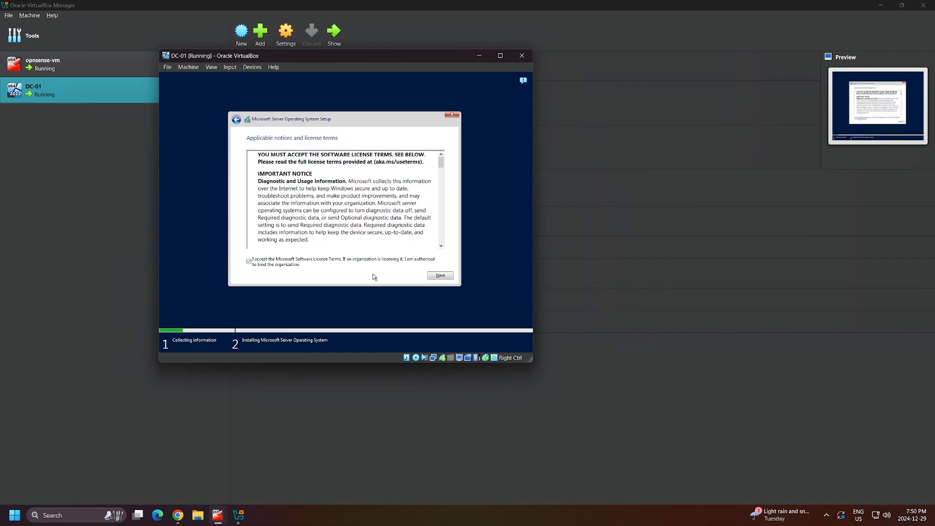
{"action": "left_click", "coordinate": [439, 276]}
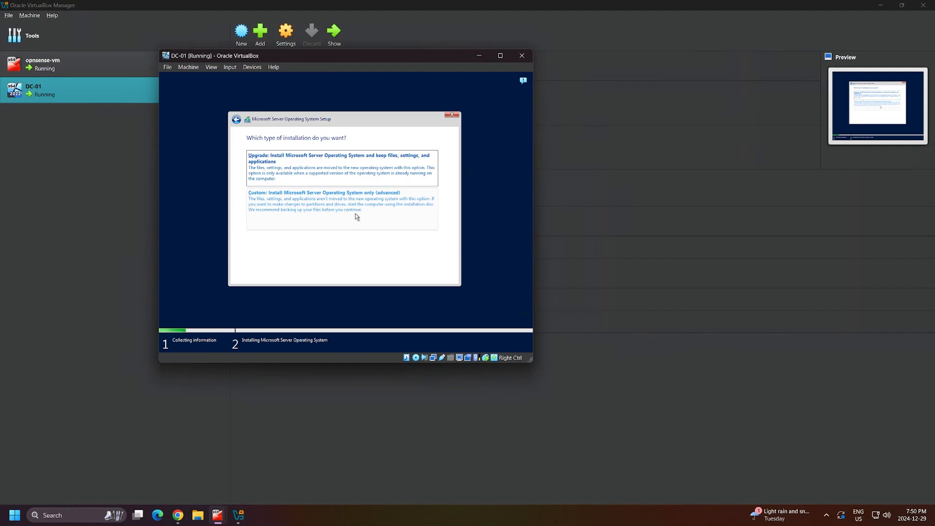
{"action": "left_click", "coordinate": [356, 215]}
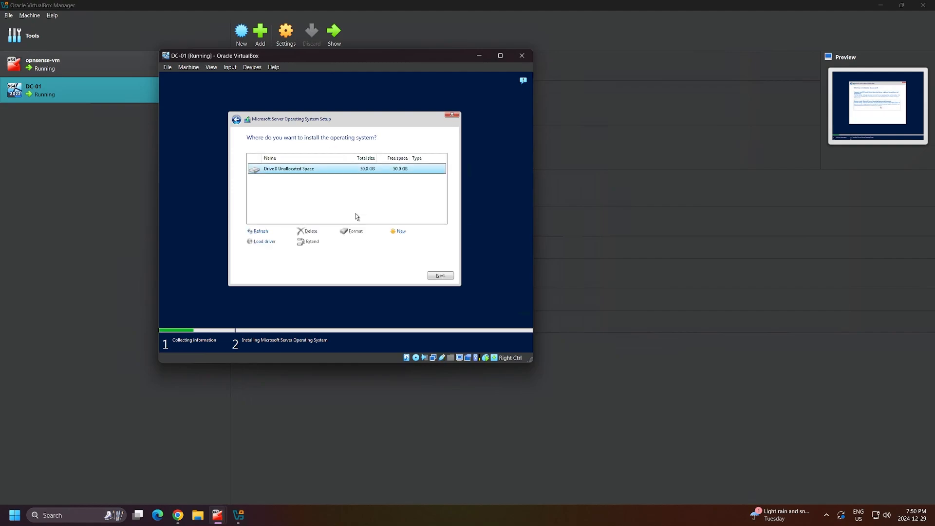
{"action": "left_click", "coordinate": [347, 177]}
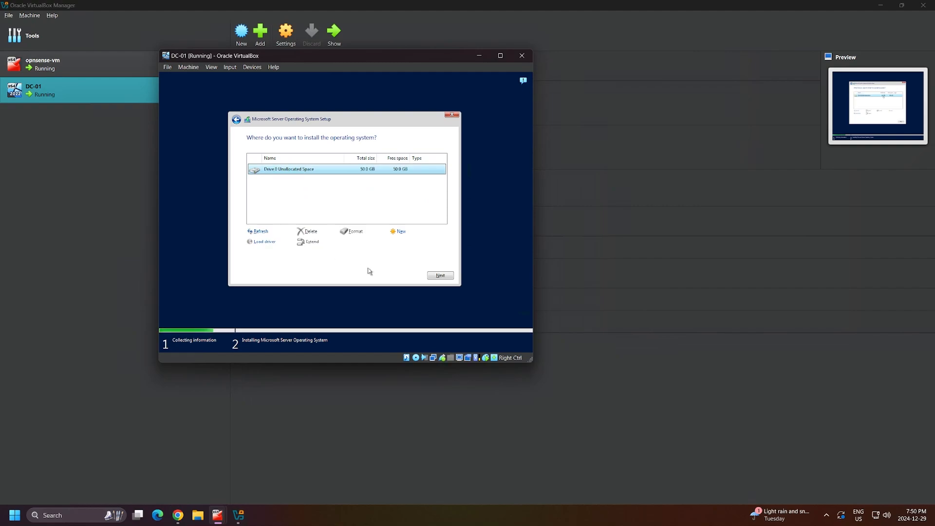
{"action": "left_click", "coordinate": [434, 276]}
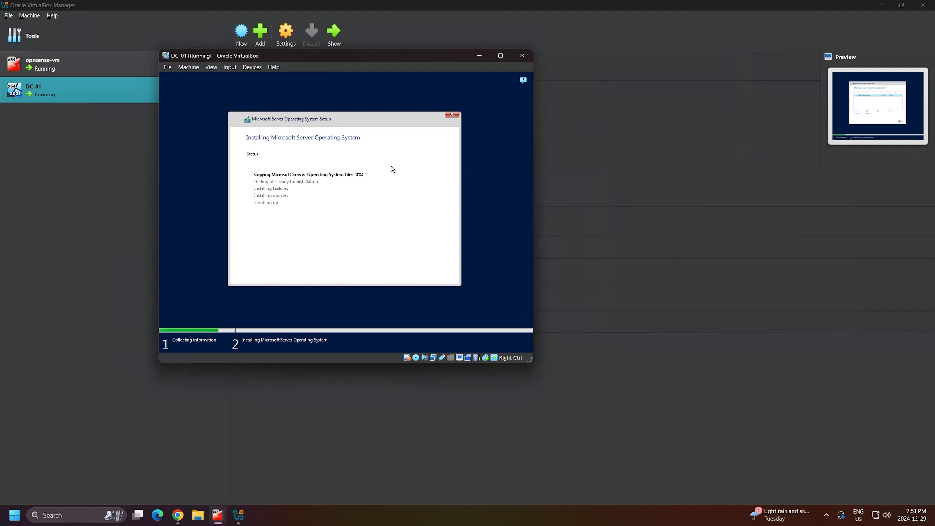
Wait for installation and reboot to reach the Administrator password page.
{"action": "left_click_drag", "start_coordinate": [370, 60], "coordinate": [388, 63]}
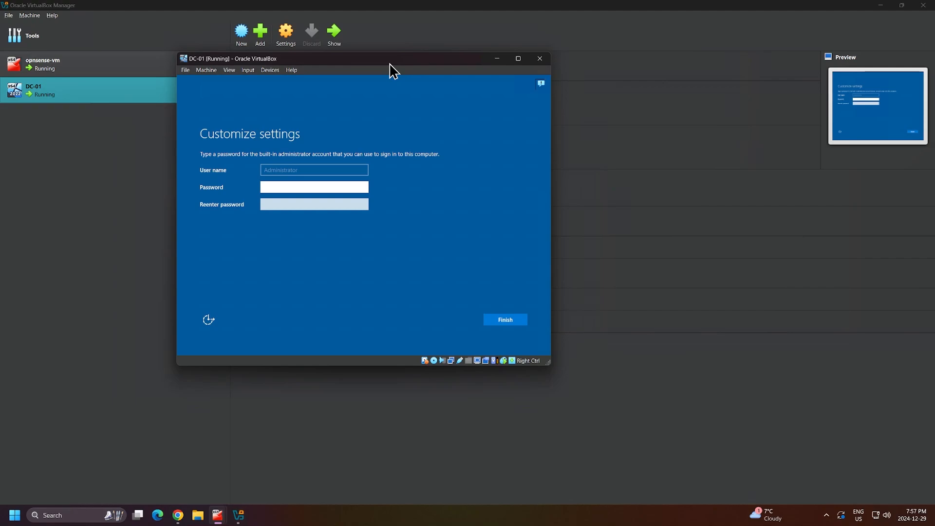
Enter and confirm the Administrator password, verify both entries, and finish setup.
{"action": "key", "text": "Tab"}
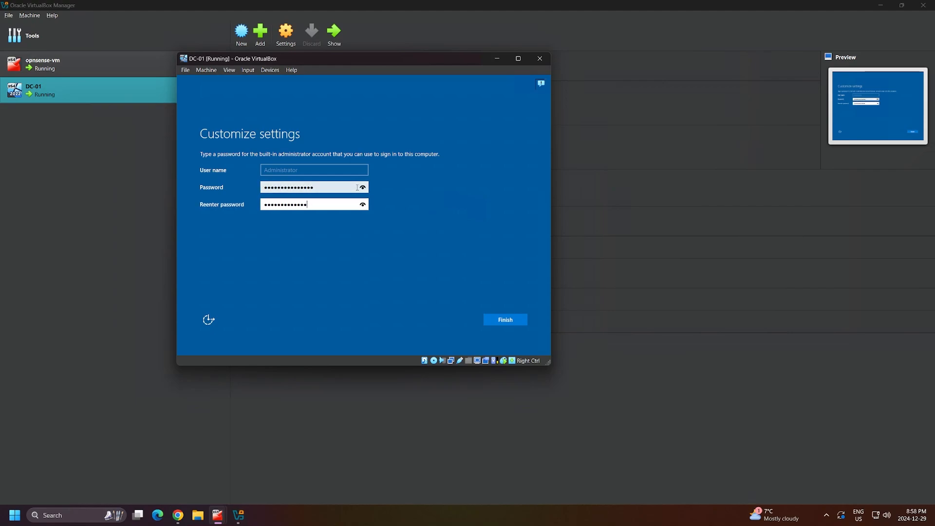
{"action": "key", "text": "BackSpace"}
{"action": "key", "text": "BackSpace"}
{"action": "key", "text": "BackSpace"}
{"action": "key", "text": "BackSpace"}
{"action": "key", "text": "BackSpace"}
{"action": "key", "text": "BackSpace"}
{"action": "key", "text": "BackSpace"}
{"action": "key", "text": "BackSpace"}
{"action": "key", "text": "BackSpace"}
{"action": "key", "text": "BackSpace"}
{"action": "key", "text": "BackSpace"}
{"action": "left_click", "coordinate": [362, 187]}
{"action": "left_click", "coordinate": [362, 208]}
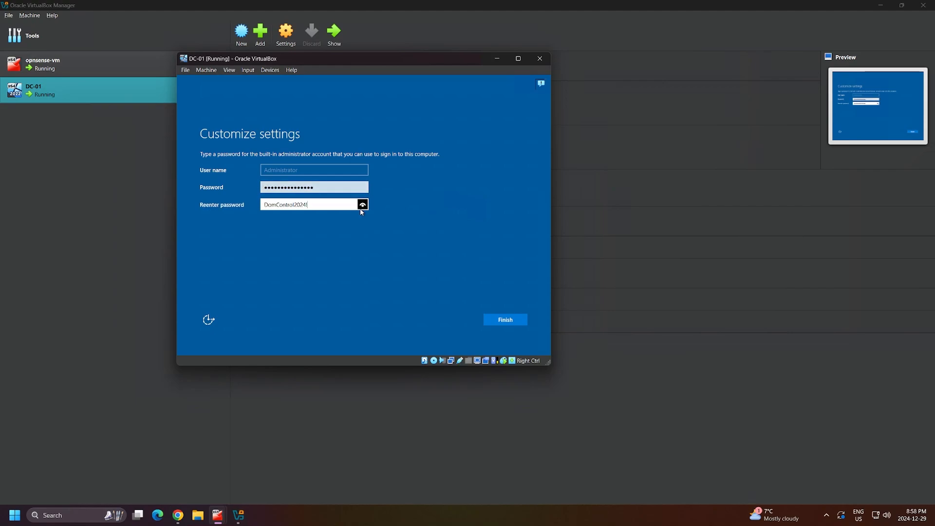
{"action": "left_click", "coordinate": [521, 320]}
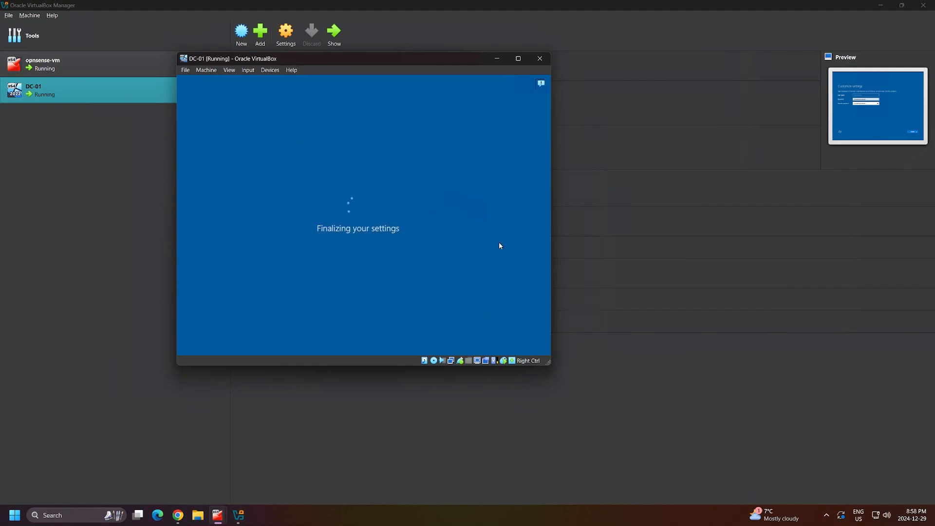
{"action": "left_click_drag", "start_coordinate": [392, 63], "coordinate": [355, 54]}
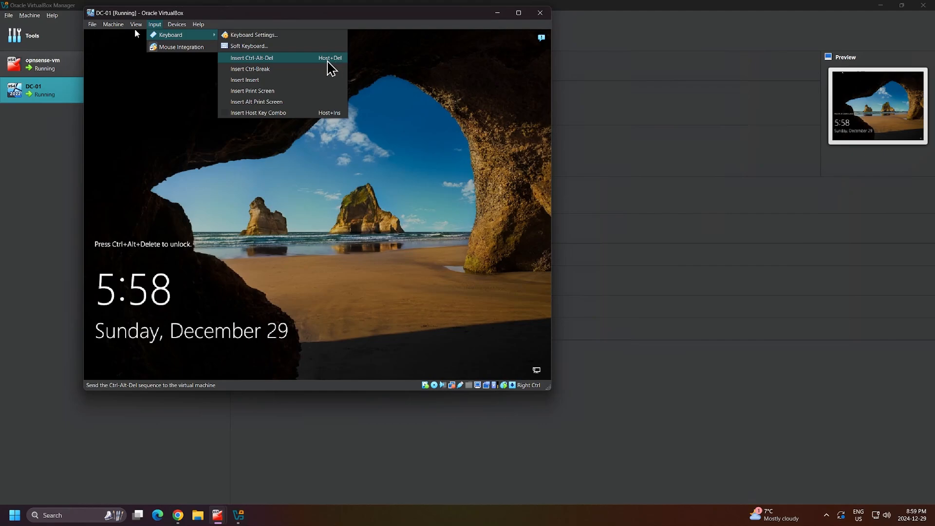
Send Ctrl+Alt+Del to DC-01 and sign in as Administrator with the account password.
{"action": "left_click", "coordinate": [401, 63]}
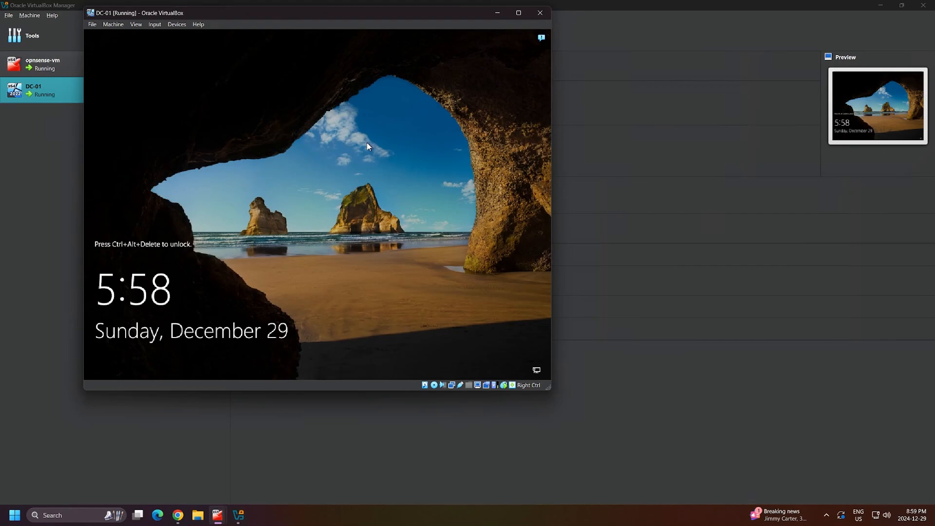
{"action": "key", "text": "ctrl+Delete"}
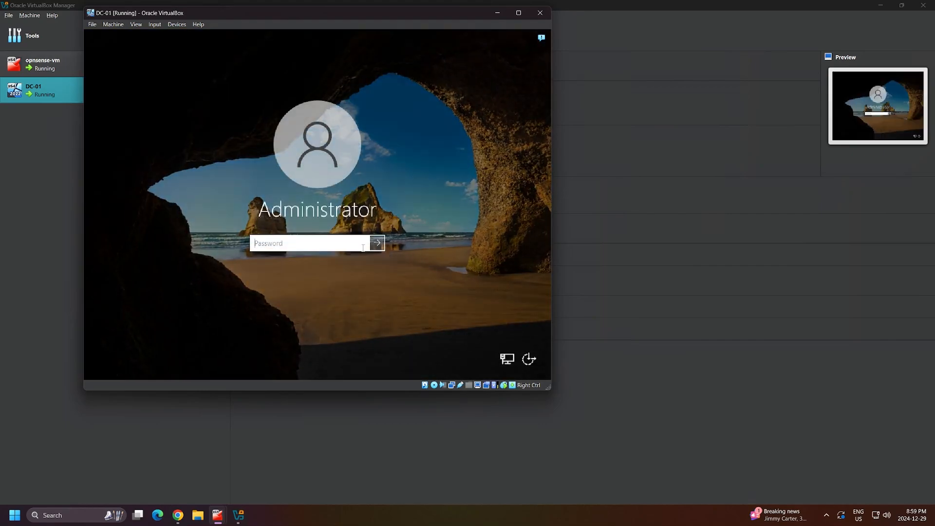
{"action": "type", "text": "•••••••••••••••"}
{"action": "key", "text": "Return"}
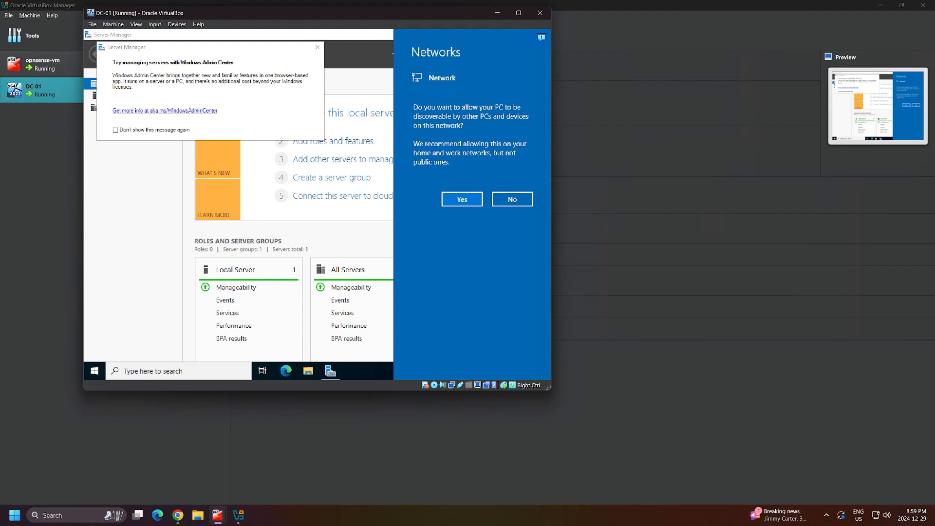
Allow network discovery, close the Admin Center pop-up, insert the Guest Additions CD, and show This PC.
{"action": "left_click", "coordinate": [462, 200]}
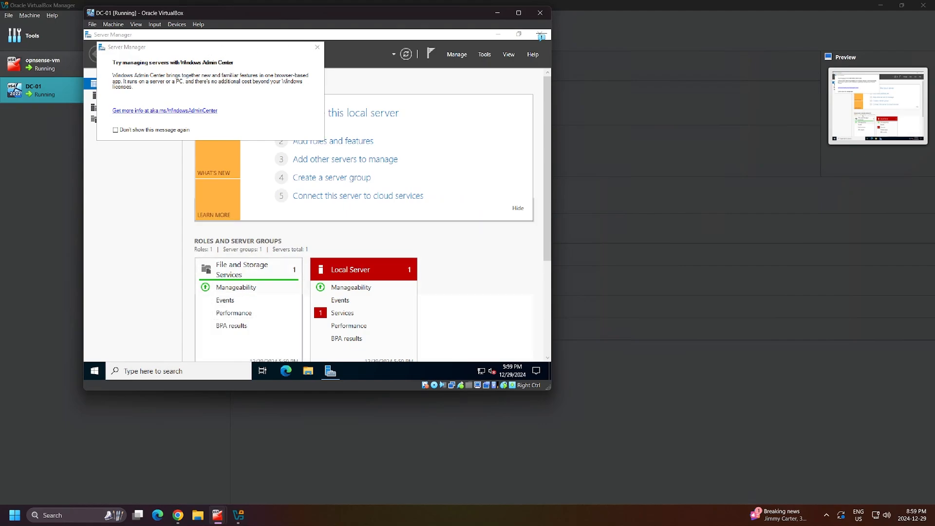
{"action": "left_click", "coordinate": [320, 48]}
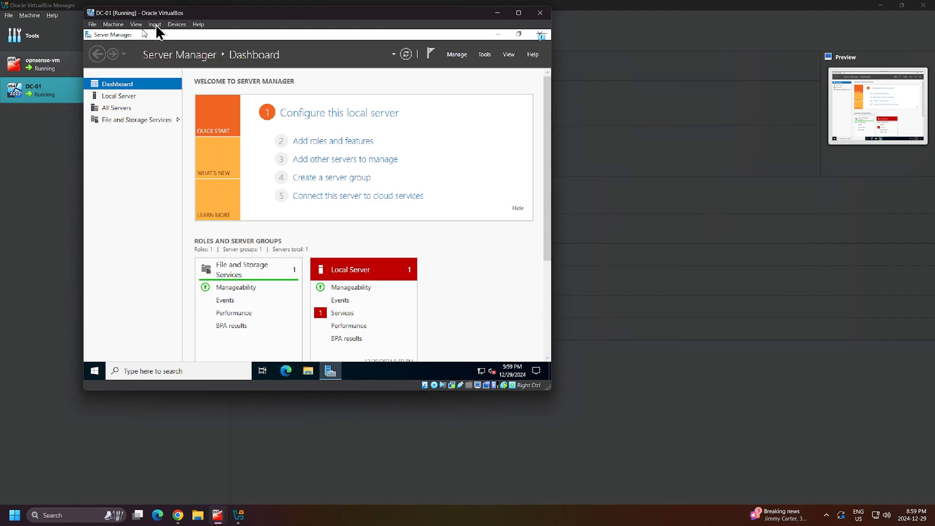
{"action": "left_click", "coordinate": [174, 25]}
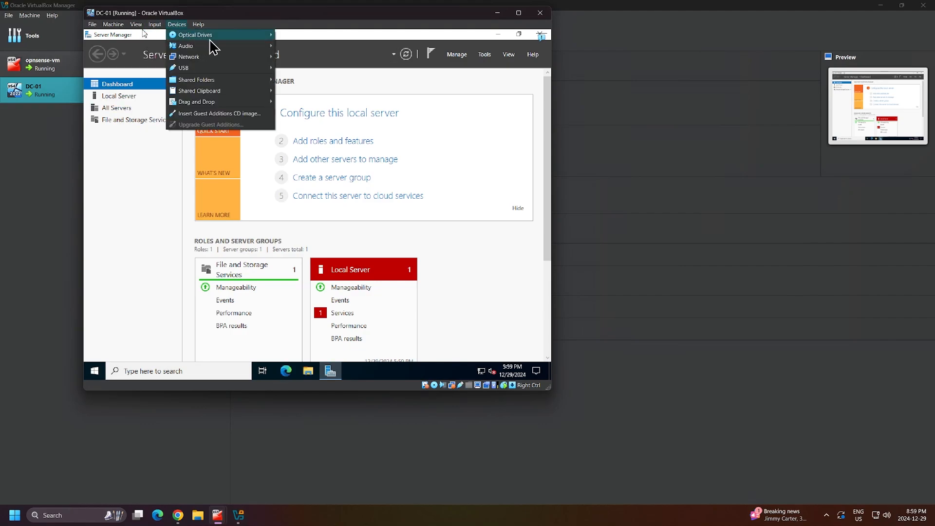
{"action": "mouse_move", "coordinate": [209, 40]}
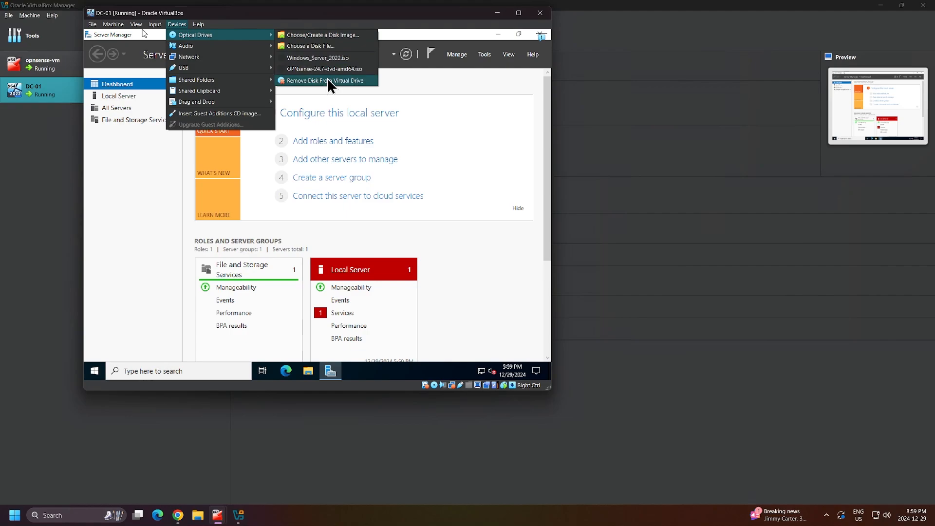
{"action": "left_click", "coordinate": [209, 114]}
{"action": "left_click", "coordinate": [308, 371]}
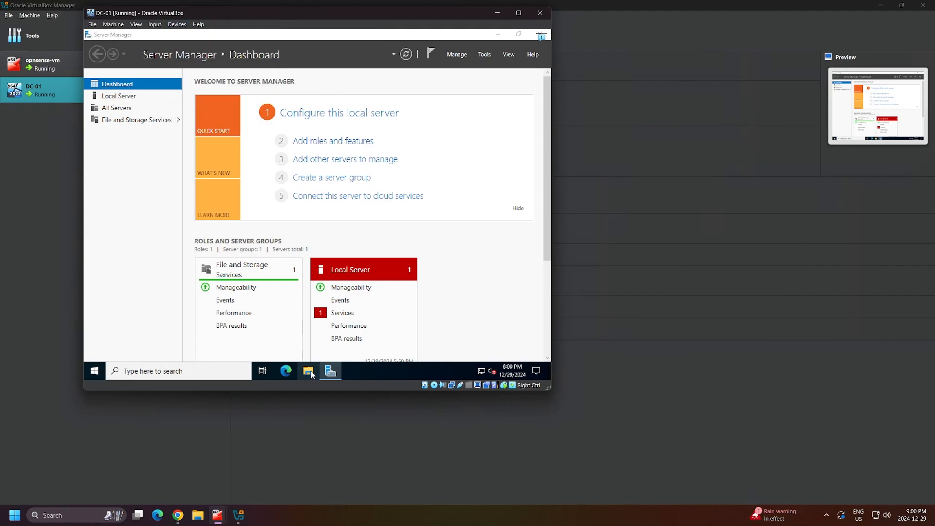
{"action": "left_click", "coordinate": [174, 178]}
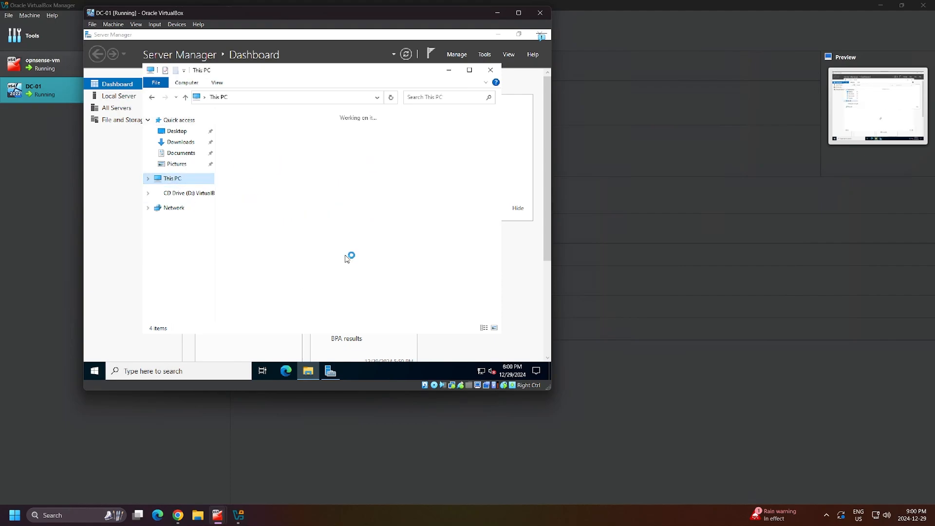
Maximize Explorer, open CD Drive (D:) and run VBoxWindowsAdditions-amd64 as administrator.
{"action": "left_click", "coordinate": [469, 70]}
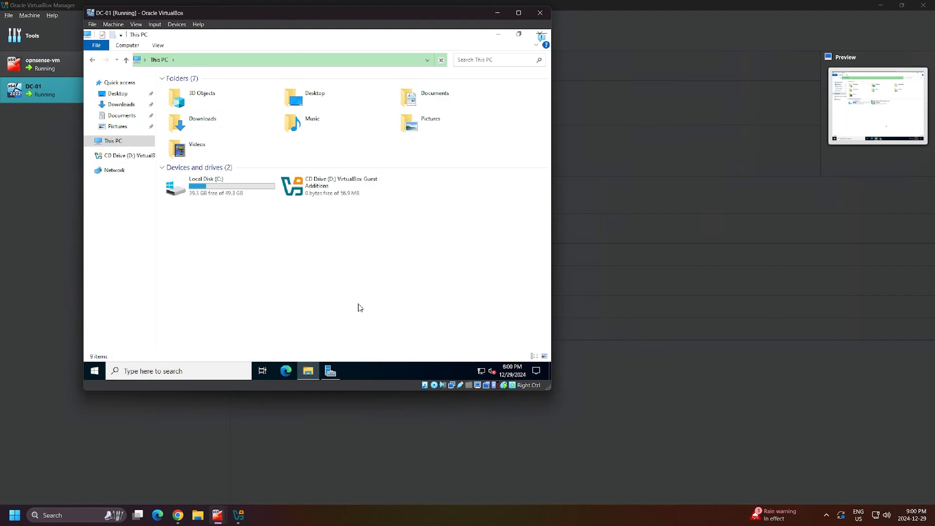
{"action": "double_click", "coordinate": [347, 194]}
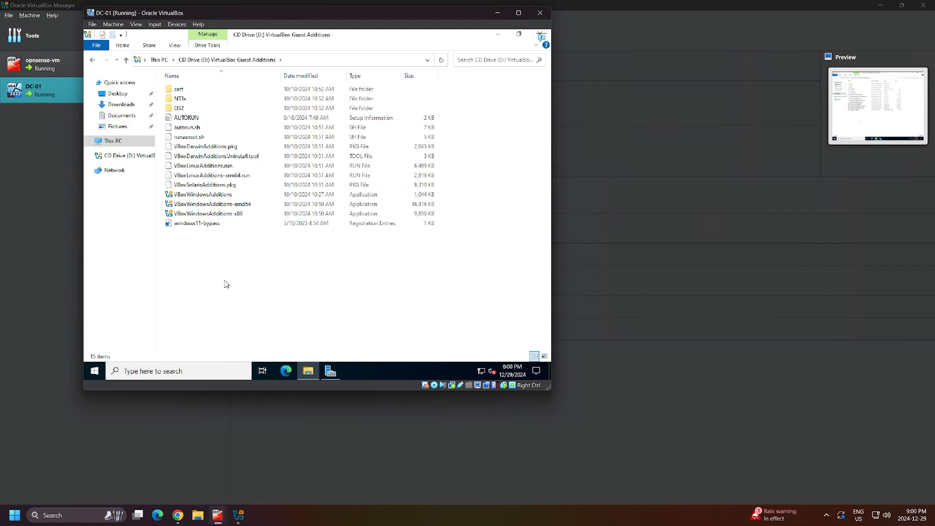
{"action": "right_click", "coordinate": [239, 204]}
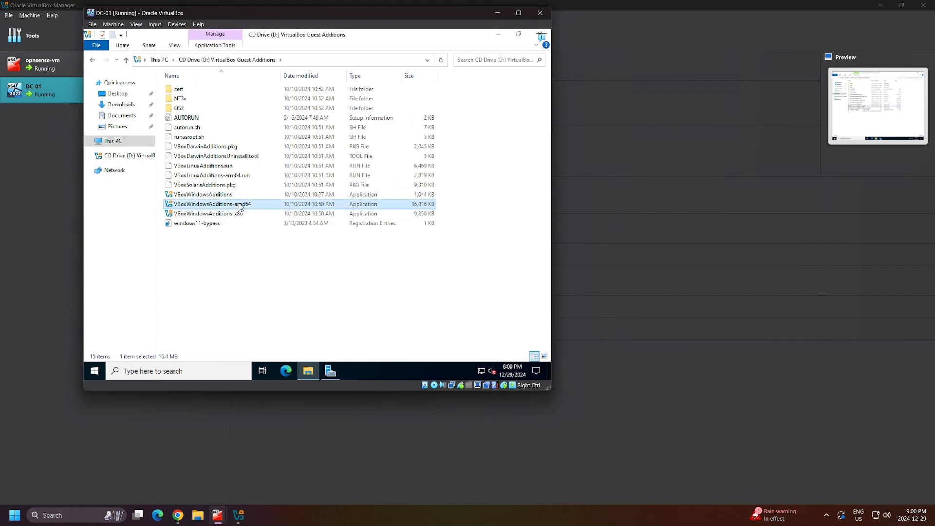
{"action": "left_click", "coordinate": [268, 221]}
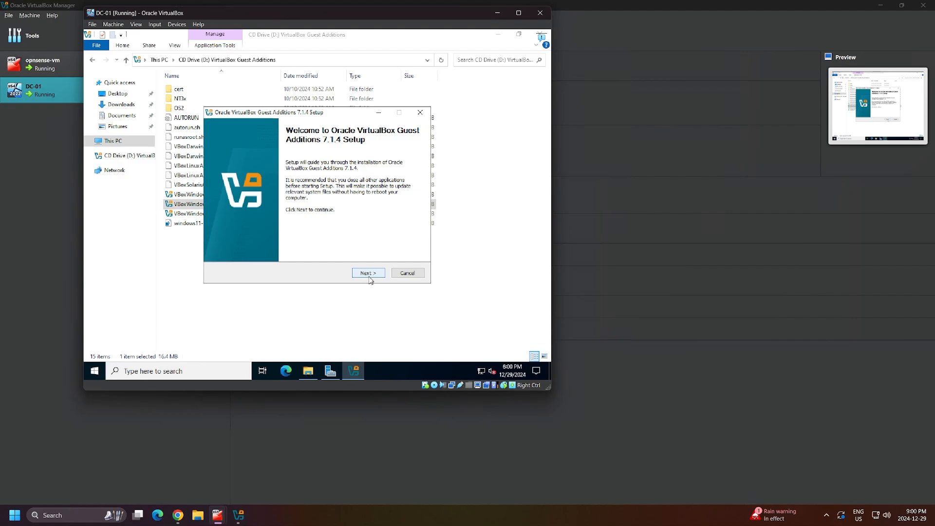
Install Guest Additions 7.1.4 with default folder and components, finishing with Reboot now.
{"action": "left_click_drag", "start_coordinate": [315, 112], "coordinate": [300, 105]}
{"action": "left_click_drag", "start_coordinate": [300, 102], "coordinate": [299, 101]}
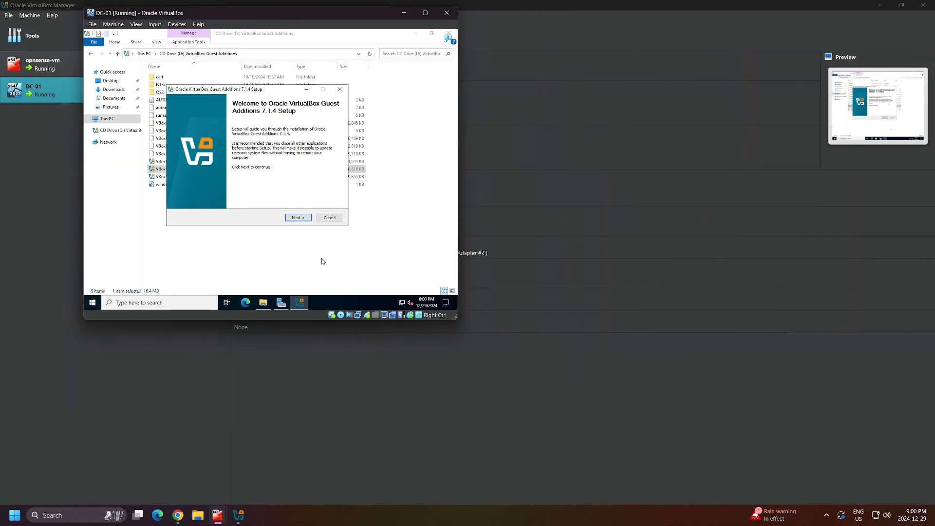
{"action": "left_click", "coordinate": [299, 219]}
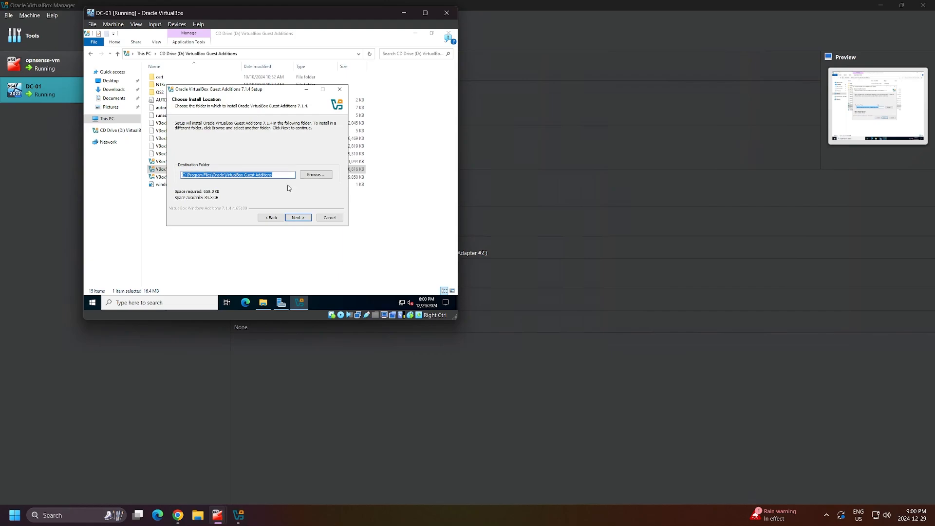
{"action": "left_click", "coordinate": [298, 218]}
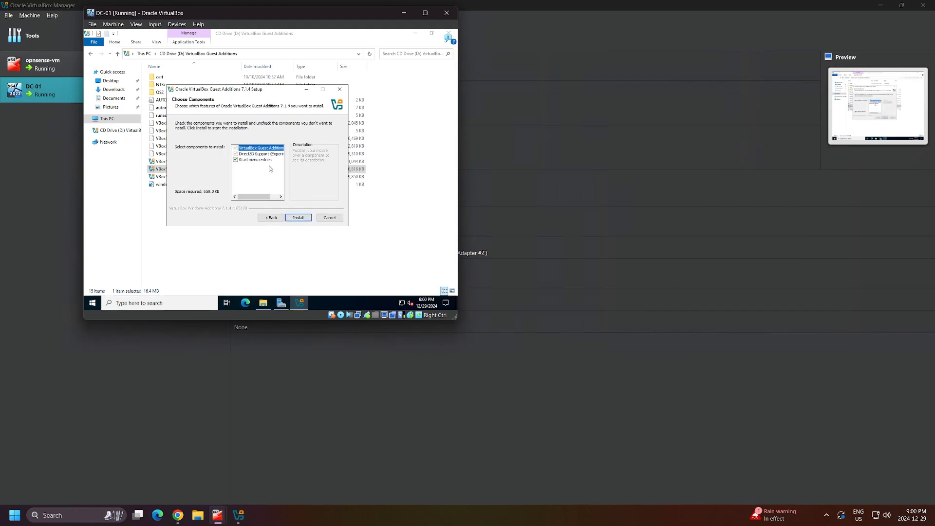
{"action": "left_click", "coordinate": [299, 221]}
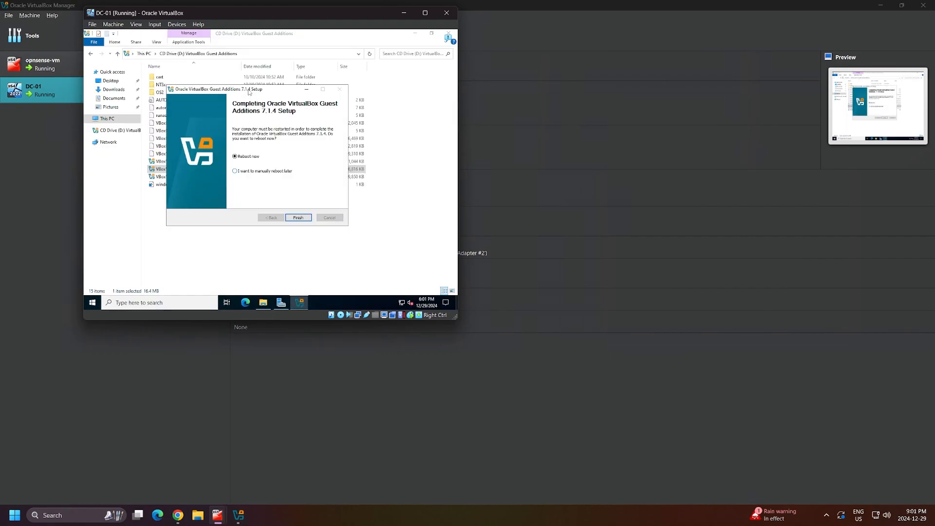
{"action": "left_click", "coordinate": [298, 218]}
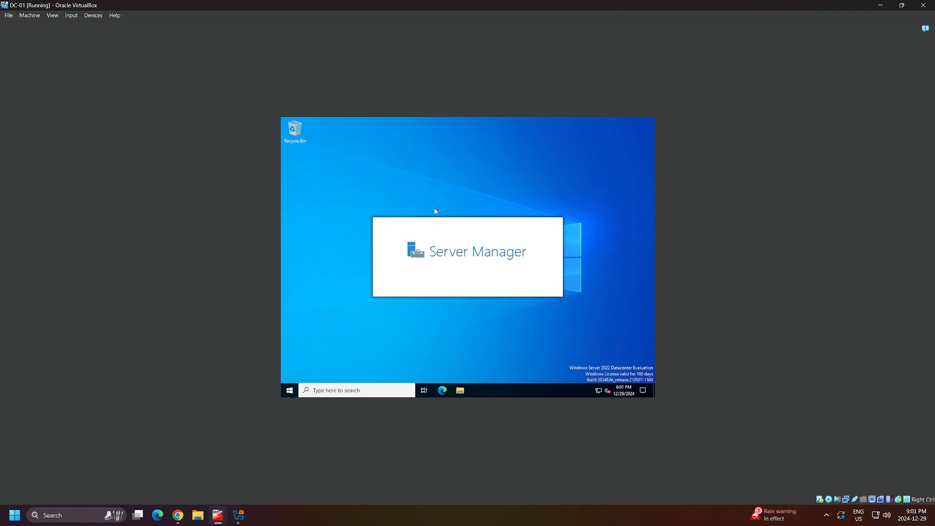
Switch the DC-01 window to Full-screen Mode and confirm the Switch prompt.
{"action": "left_click", "coordinate": [53, 15]}
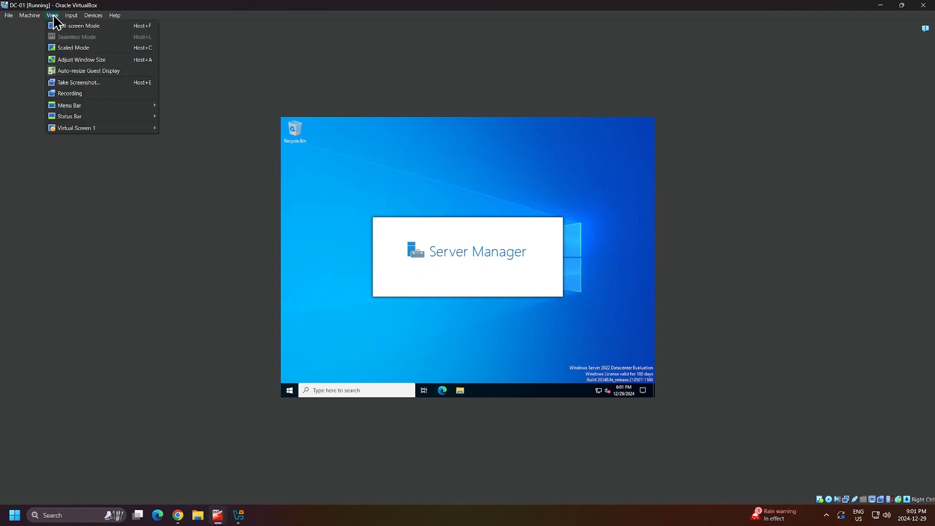
{"action": "left_click", "coordinate": [73, 26]}
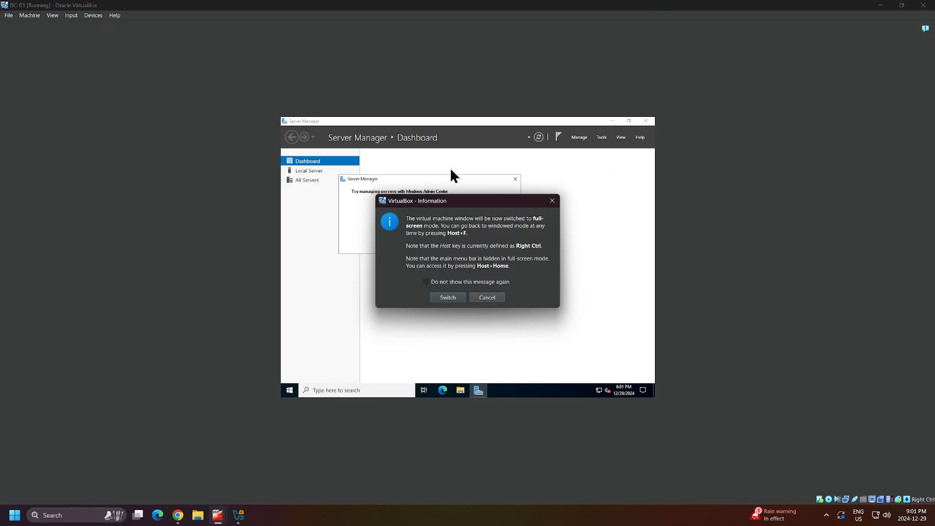
{"action": "left_click", "coordinate": [448, 297]}
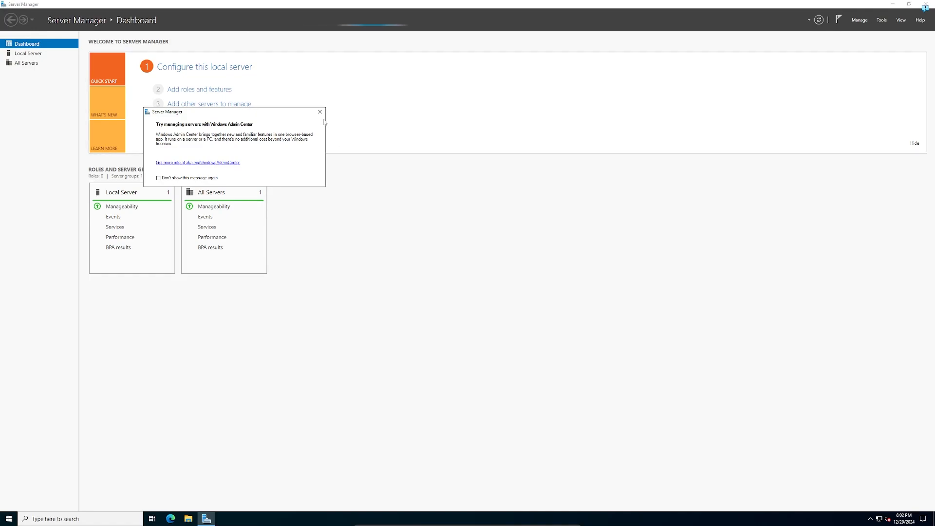
Close the Windows Admin Center pop-up and check the Server Manager notifications flag.
{"action": "left_click", "coordinate": [319, 112]}
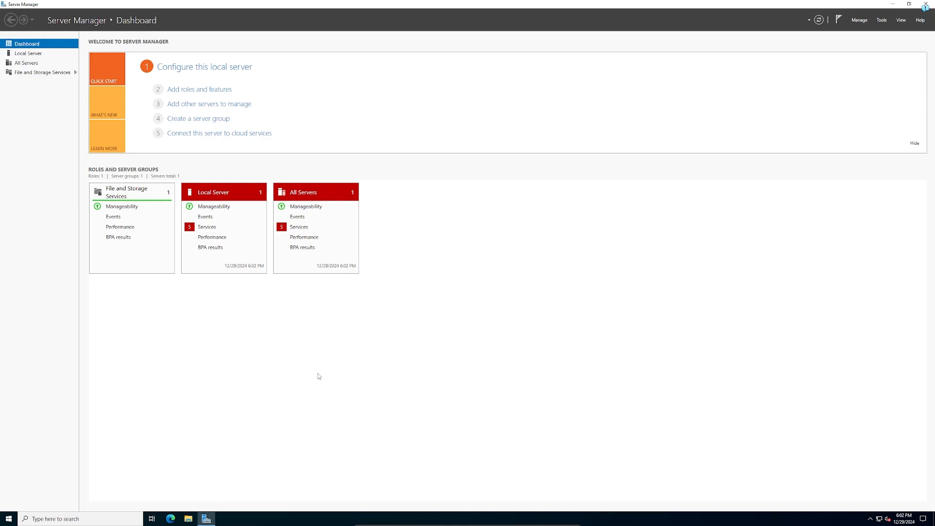
{"action": "left_click", "coordinate": [839, 20]}
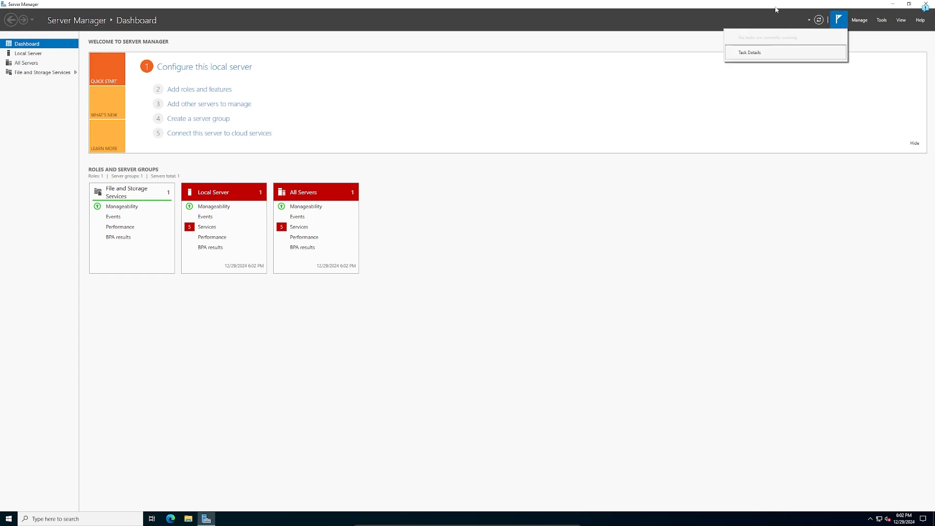
Look through Server Manager's Manage and Tools menus.
{"action": "left_click", "coordinate": [859, 20]}
{"action": "left_click", "coordinate": [858, 22]}
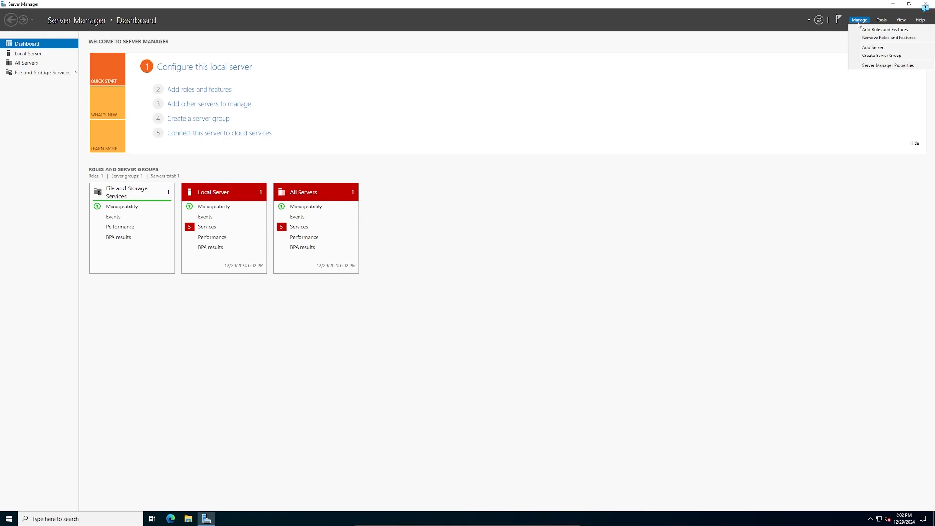
{"action": "left_click", "coordinate": [882, 20]}
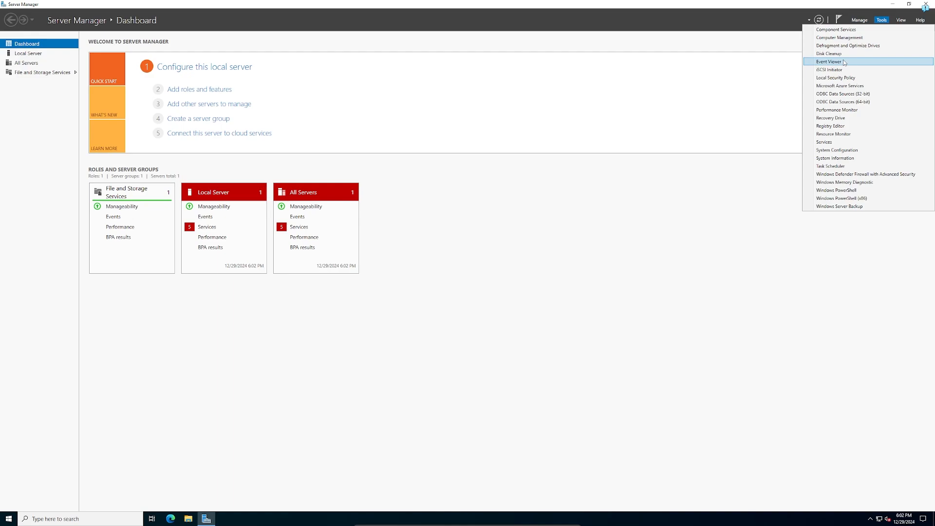
{"action": "left_click", "coordinate": [901, 21]}
Scale the Server Manager dashboard up to 150% from the View menu.
{"action": "left_click", "coordinate": [901, 20]}
{"action": "left_click", "coordinate": [902, 22]}
{"action": "left_click", "coordinate": [902, 22]}
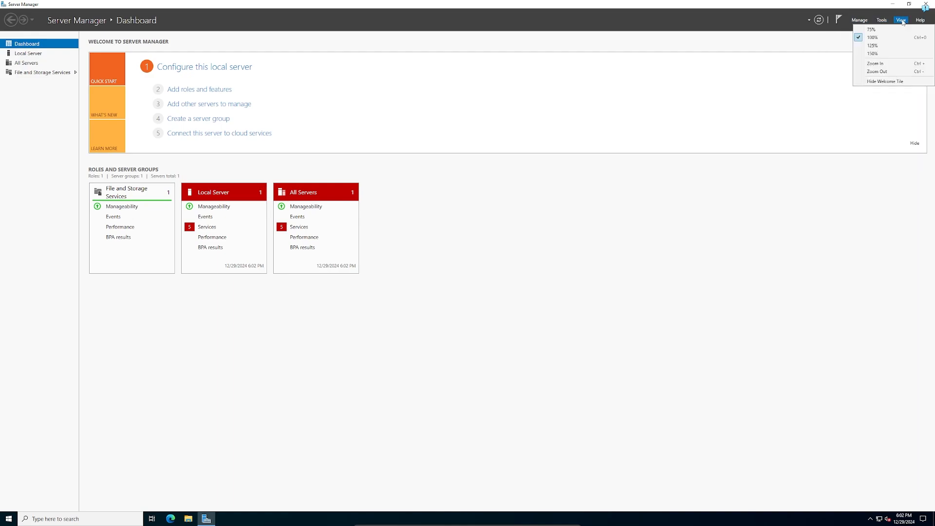
{"action": "left_click", "coordinate": [890, 53]}
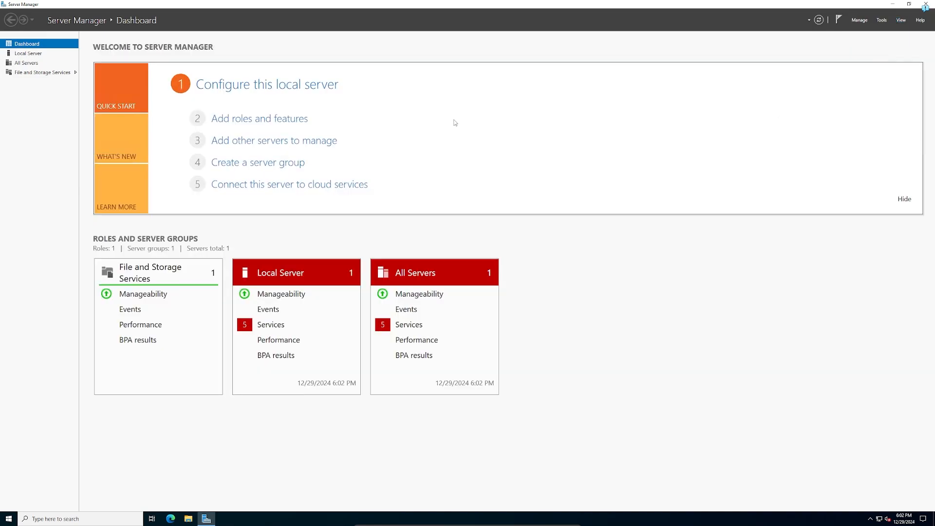
Look through the Help menu, then open the Local Server properties page.
{"action": "left_click", "coordinate": [919, 20]}
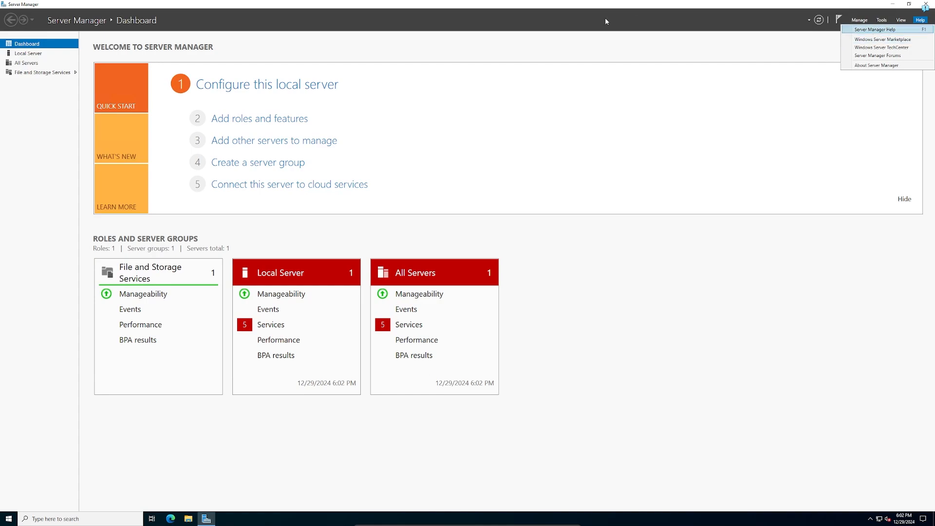
{"action": "left_click", "coordinate": [485, 4]}
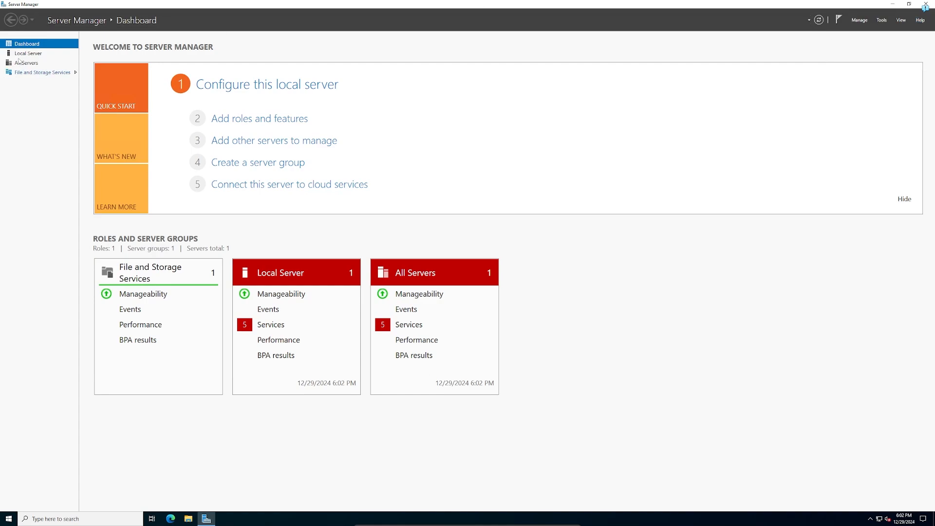
{"action": "left_click", "coordinate": [28, 53]}
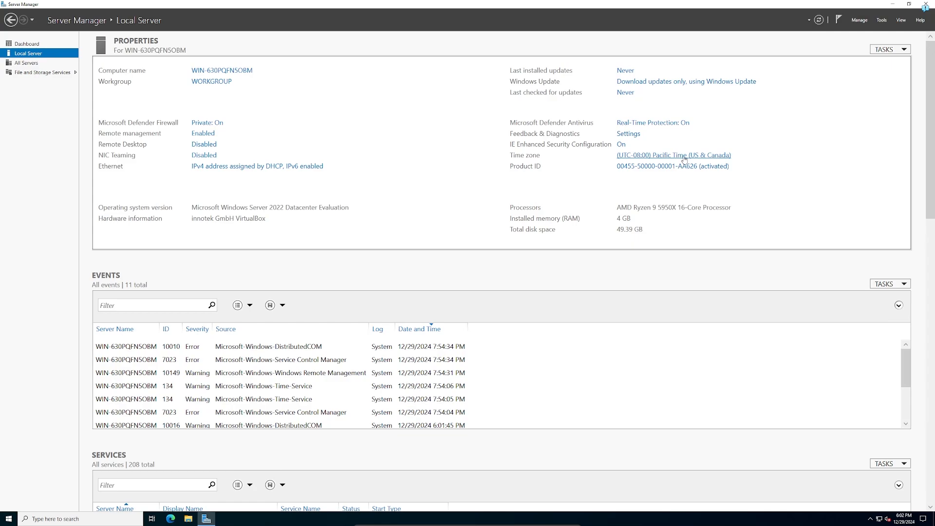
Set the server's time zone to Eastern Time (US & Canada).
{"action": "left_click", "coordinate": [684, 155]}
{"action": "left_click", "coordinate": [145, 125]}
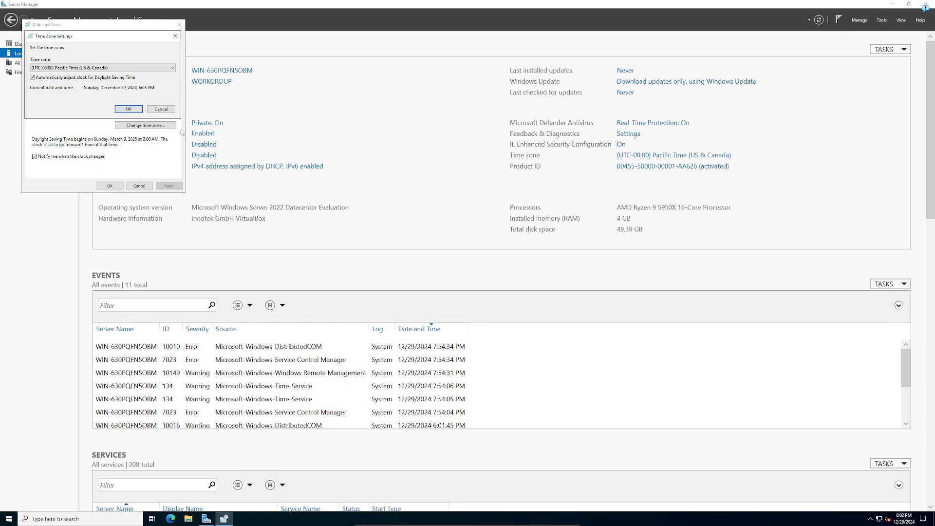
{"action": "left_click", "coordinate": [172, 67]}
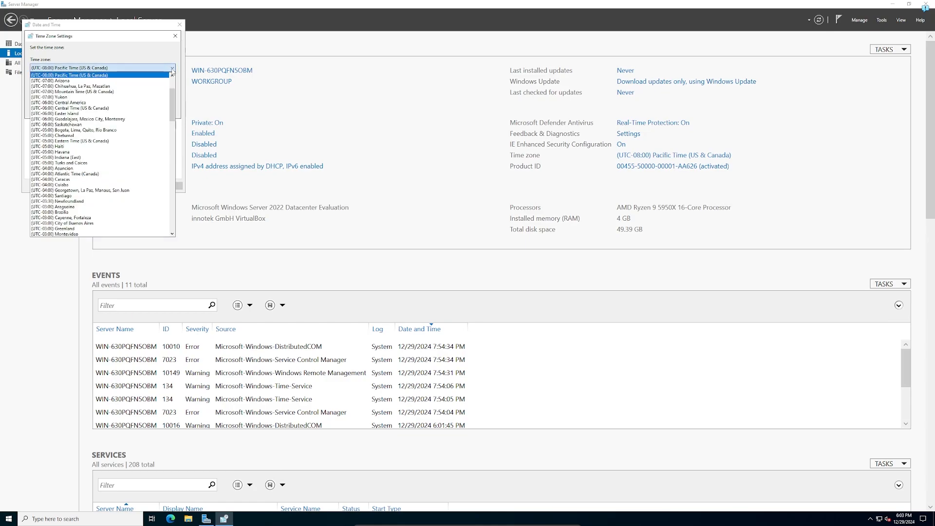
{"action": "left_click", "coordinate": [128, 141]}
{"action": "left_click", "coordinate": [128, 109]}
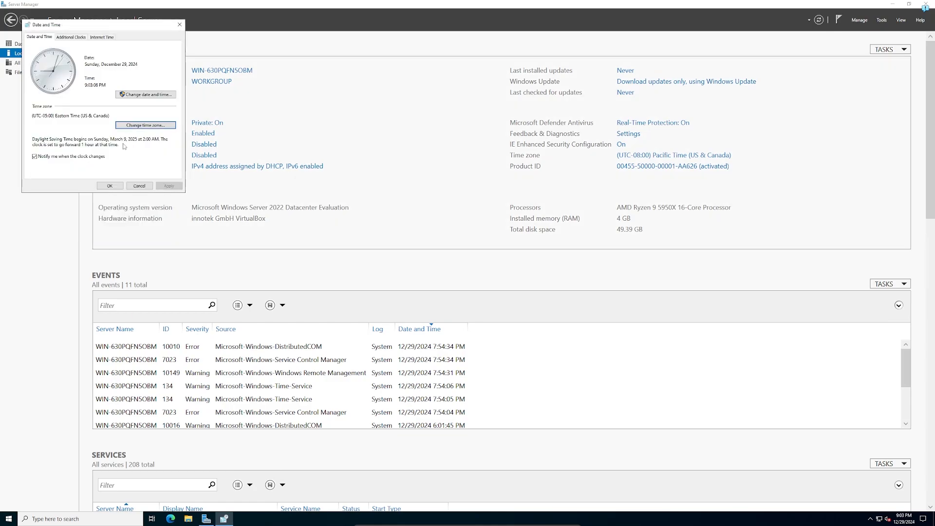
{"action": "left_click", "coordinate": [115, 186]}
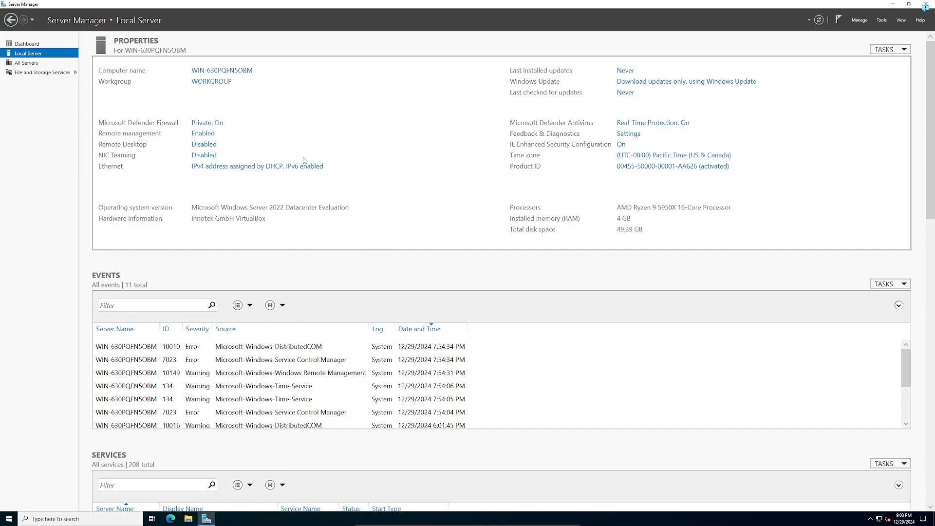
Enable Allow remote connections to this computer, accepting the firewall exception notice.
{"action": "left_click", "coordinate": [204, 145]}
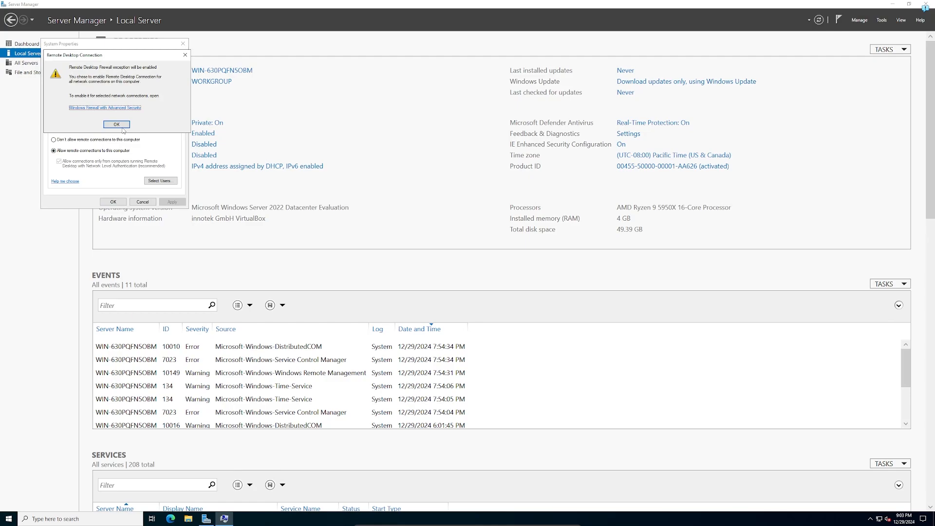
{"action": "left_click", "coordinate": [120, 124]}
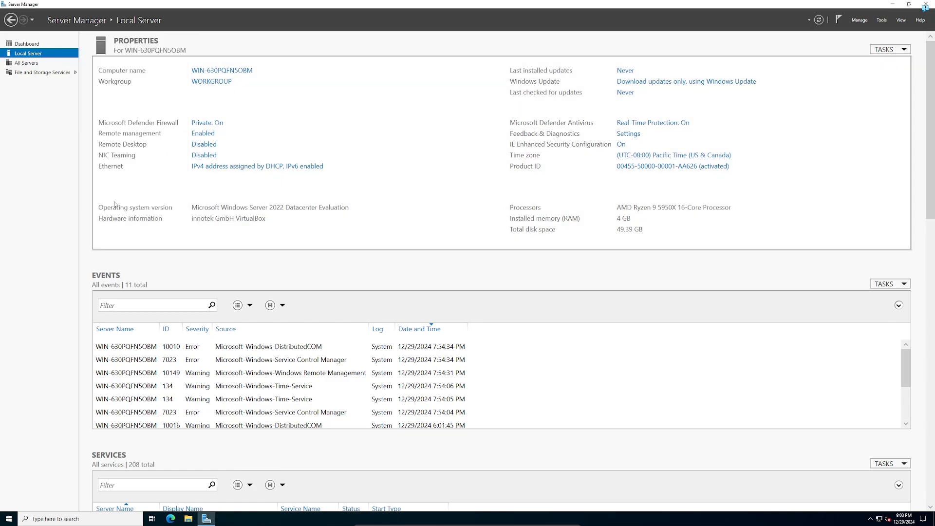
{"action": "left_click", "coordinate": [114, 202]}
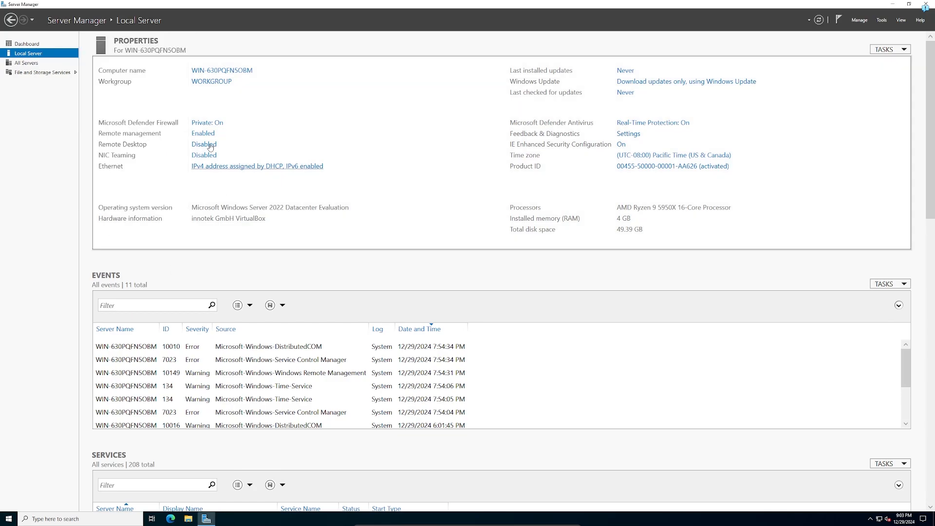
Open the Internet Protocol Version 4 properties of the Ethernet adapter.
{"action": "left_click", "coordinate": [206, 166]}
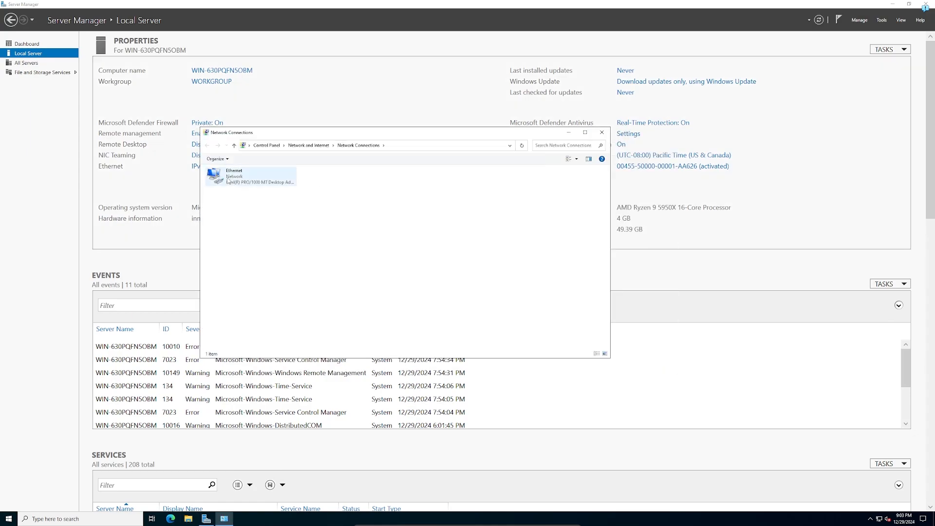
{"action": "right_click", "coordinate": [228, 180]}
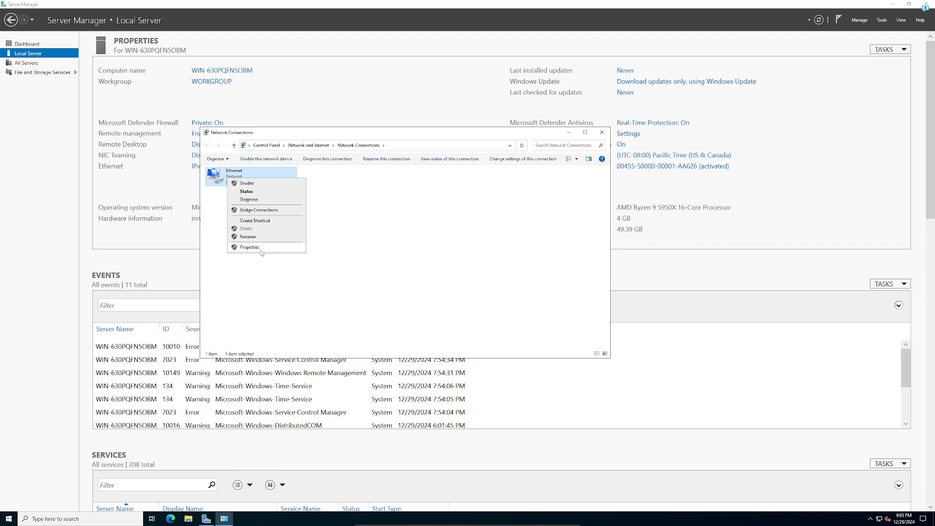
{"action": "left_click", "coordinate": [261, 249]}
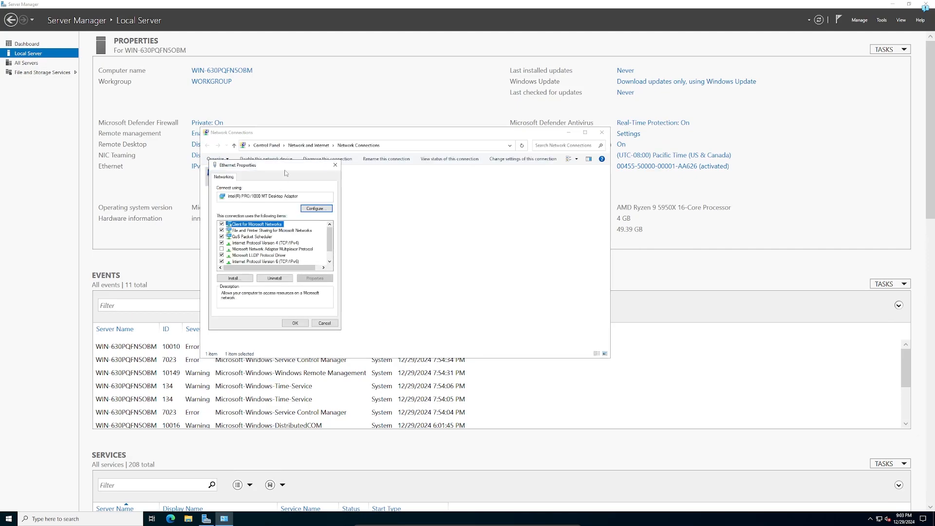
{"action": "left_click_drag", "start_coordinate": [283, 165], "coordinate": [262, 153]}
{"action": "left_click", "coordinate": [263, 233]}
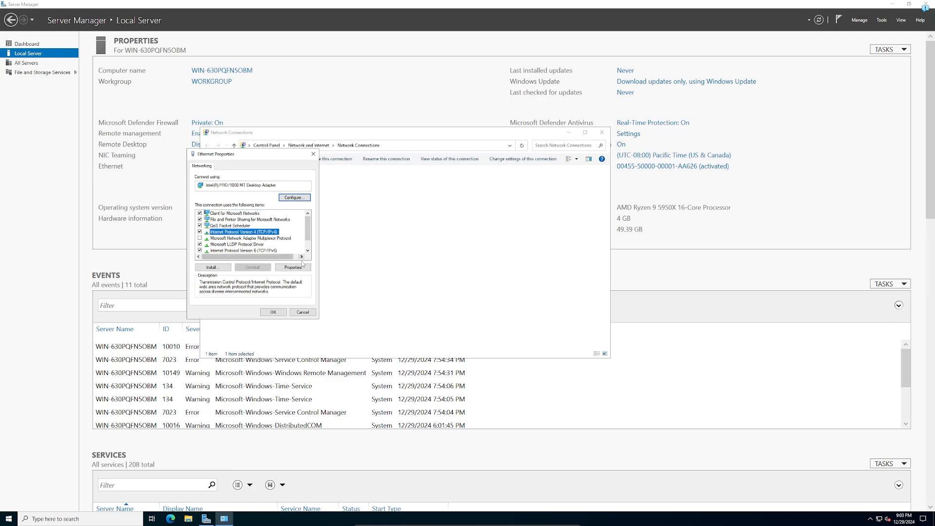
{"action": "left_click", "coordinate": [292, 268]}
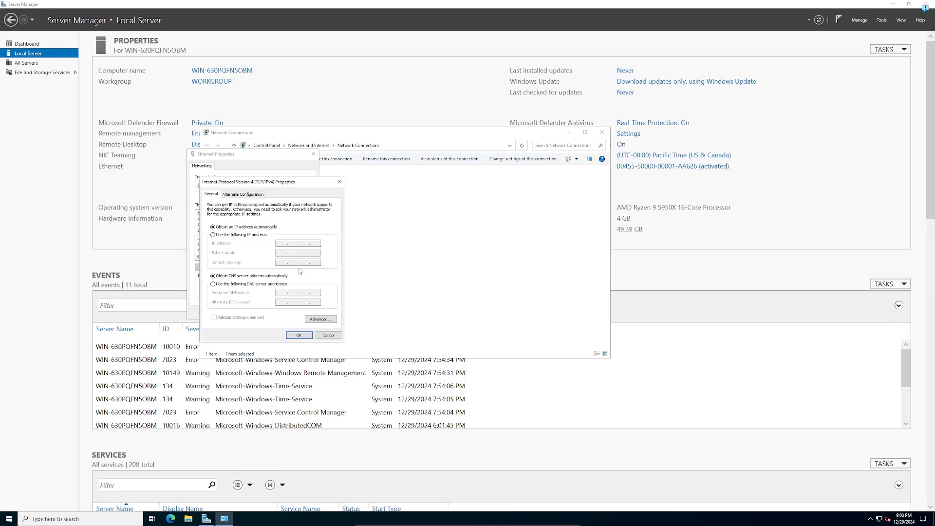
Enter a static IP with mask 255.255.255.0, gateway 172.20.20.254 and DNS 172.20.20.20.
{"action": "left_click", "coordinate": [258, 235]}
{"action": "left_click", "coordinate": [283, 242]}
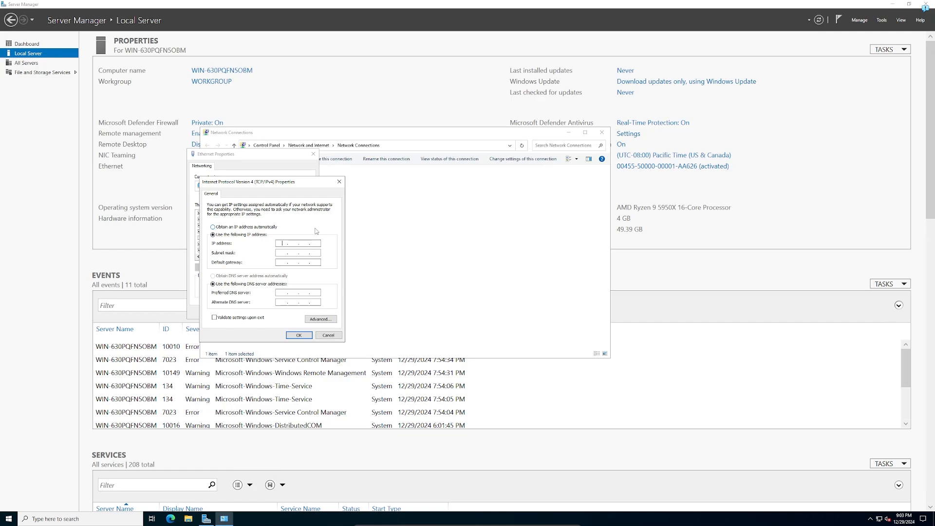
{"action": "type", "text": "1"}
{"action": "key", "text": "Tab"}
{"action": "type", "text": "255.25"}
{"action": "type", "text": "5.255"}
{"action": "key", "text": "Tab"}
{"action": "type", "text": "172 . 20 . 20 . 254"}
{"action": "key", "text": "Tab"}
{"action": "key", "text": "Tab"}
{"action": "type", "text": "172 . 20 . 20 . 20"}
Save the IPv4 settings and close the adapter properties and Network Connections windows.
{"action": "left_click", "coordinate": [292, 335]}
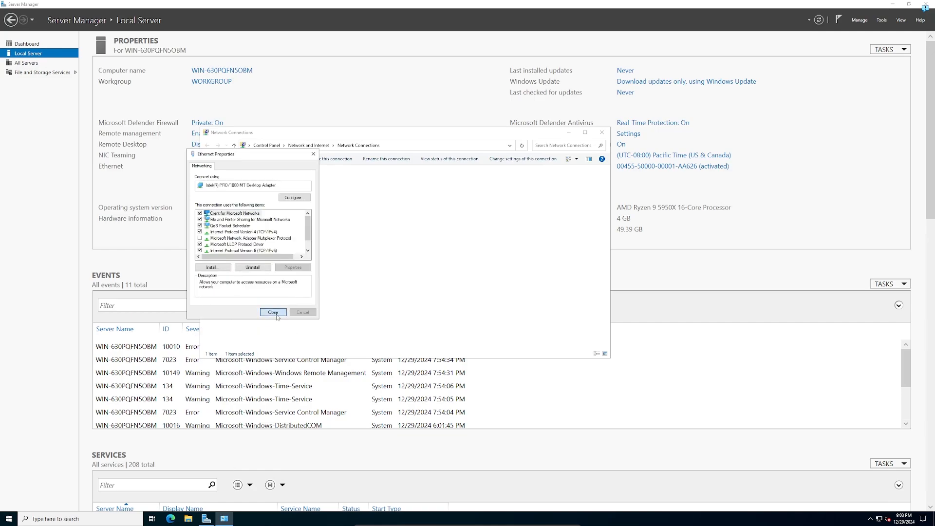
{"action": "left_click", "coordinate": [272, 312]}
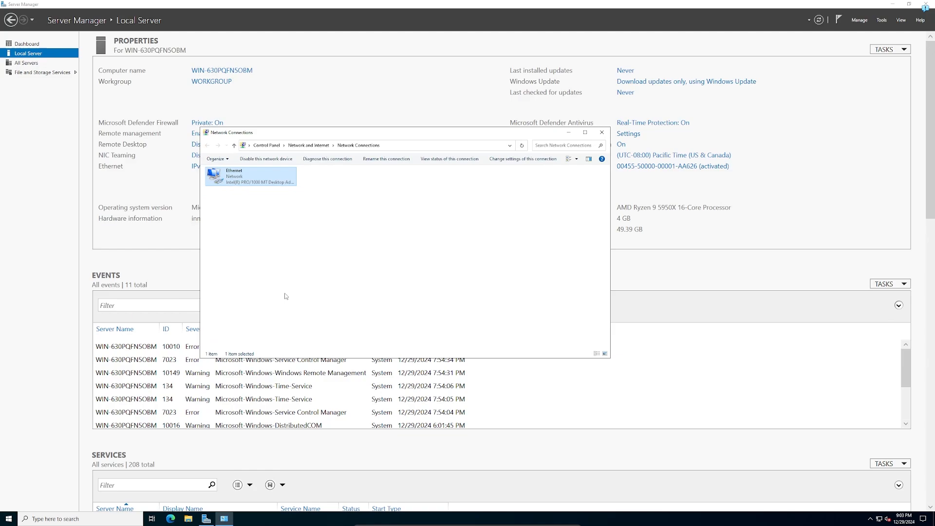
{"action": "left_click", "coordinate": [601, 133]}
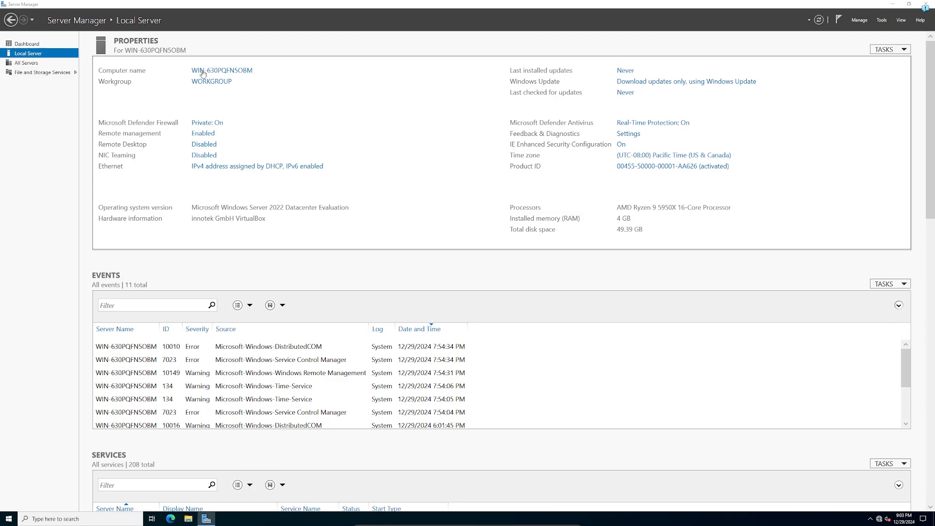
Change the computer name to dc-01 in System Properties.
{"action": "left_click", "coordinate": [237, 72]}
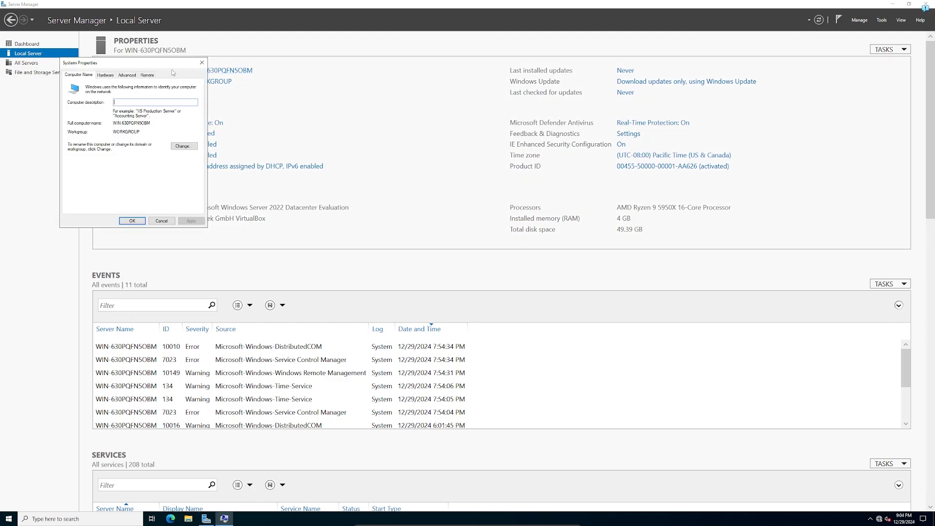
{"action": "left_click", "coordinate": [183, 146]}
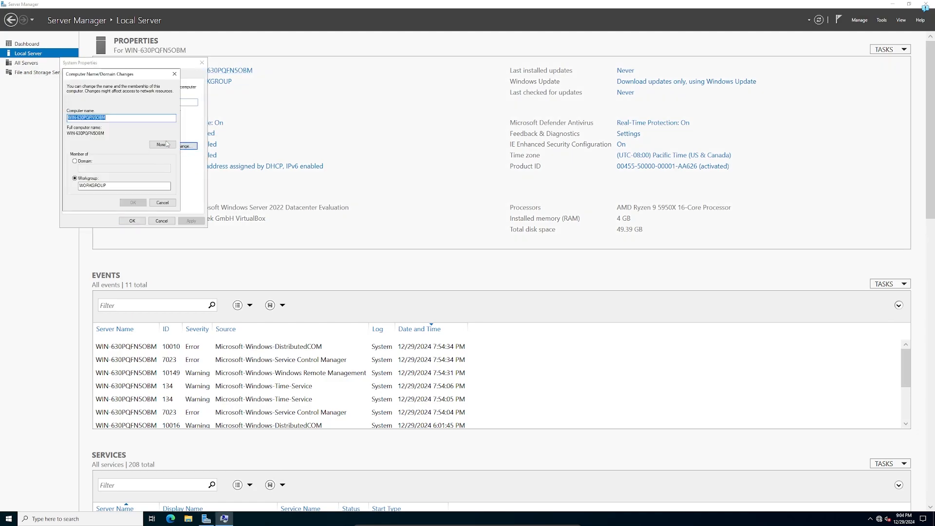
{"action": "type", "text": "dc-01"}
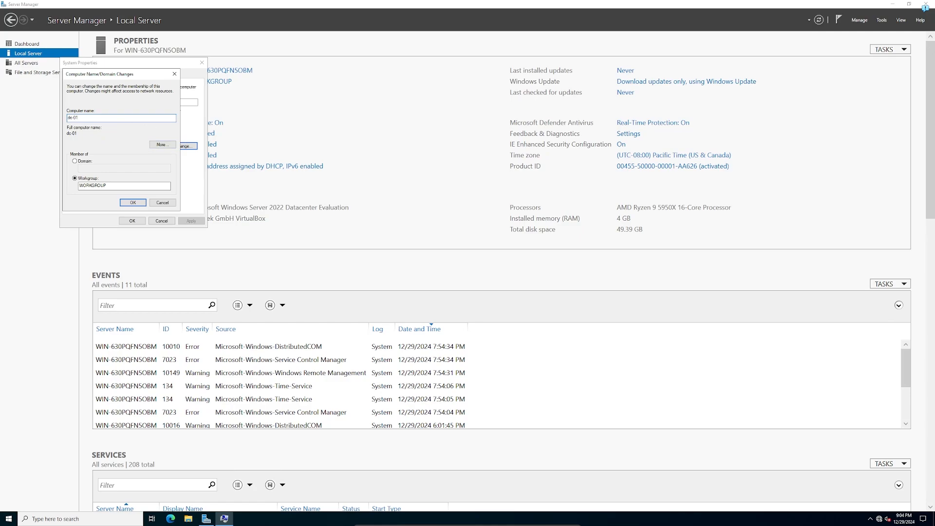
{"action": "left_click", "coordinate": [131, 202]}
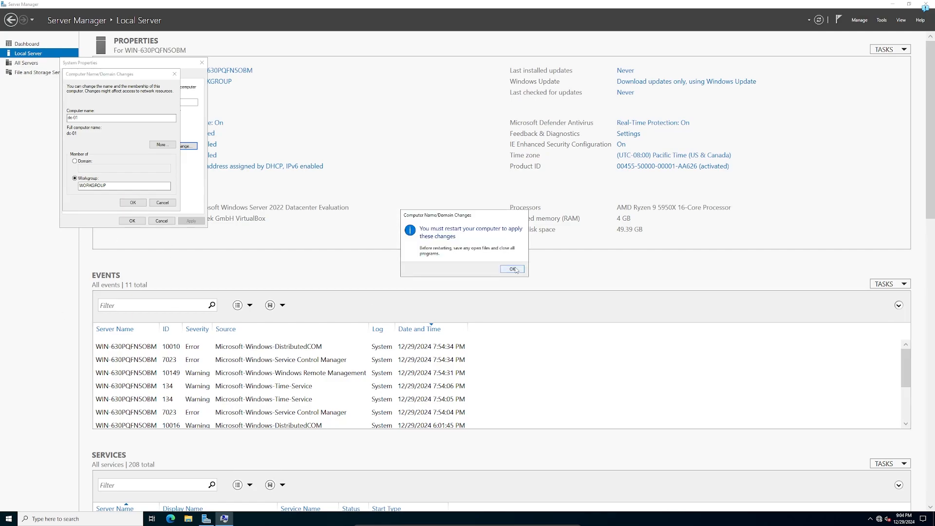
Accept the restart-required notice, close System Properties, and restart the server now.
{"action": "left_click", "coordinate": [512, 268]}
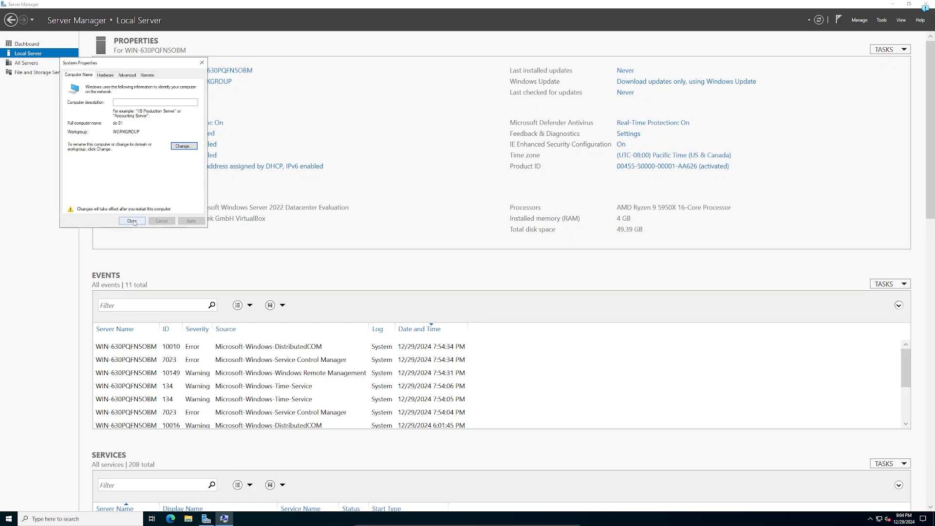
{"action": "left_click", "coordinate": [133, 221]}
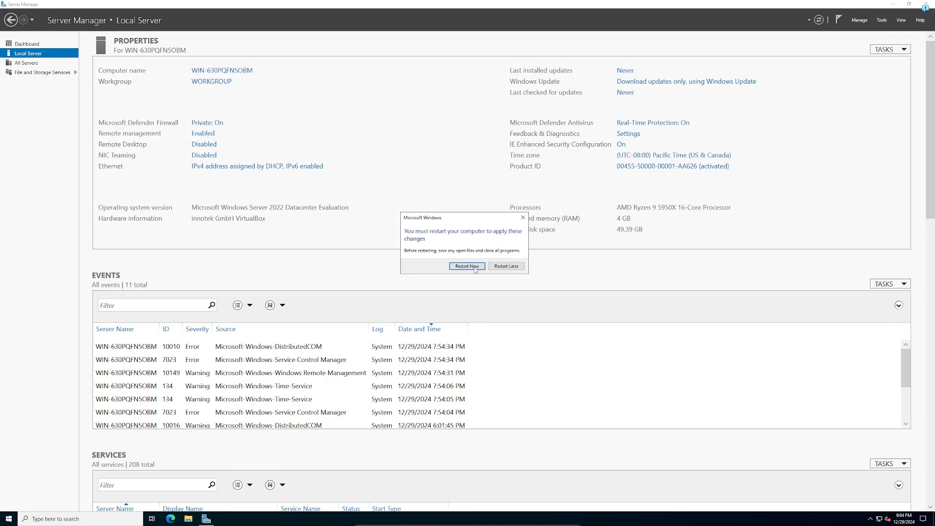
{"action": "left_click", "coordinate": [474, 268]}
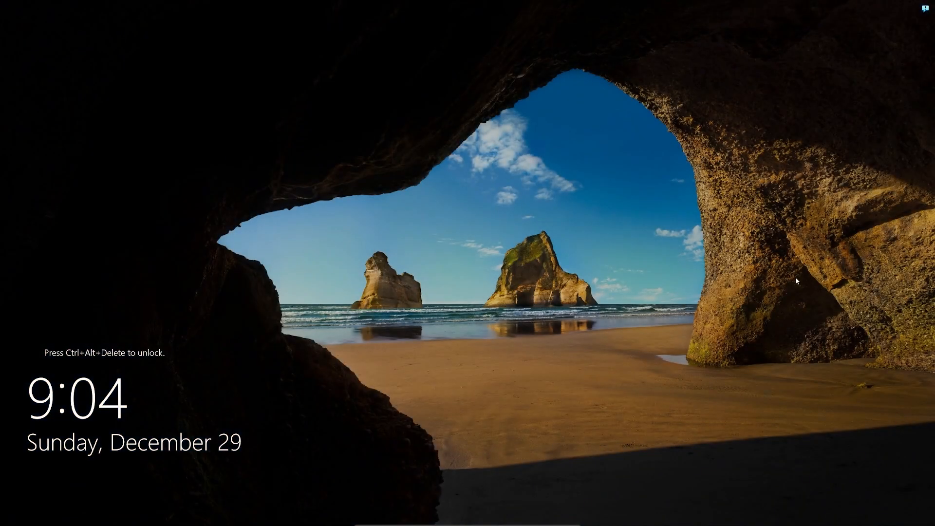
Sign in to DC-01 as Administrator, dismiss the Windows Admin Center tip, and open Local Server.
{"action": "key", "text": "ctrl+alt+Delete"}
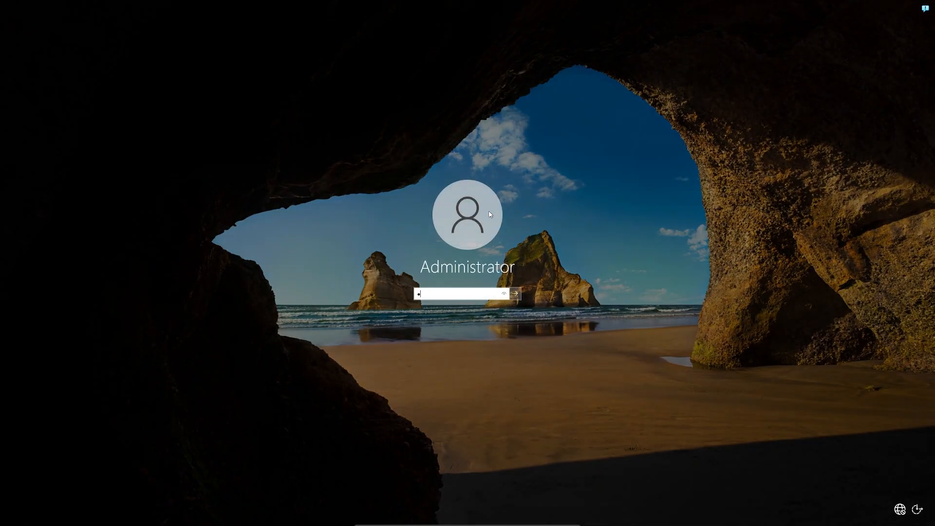
{"action": "type", "text": "*************"}
{"action": "key", "text": "Return"}
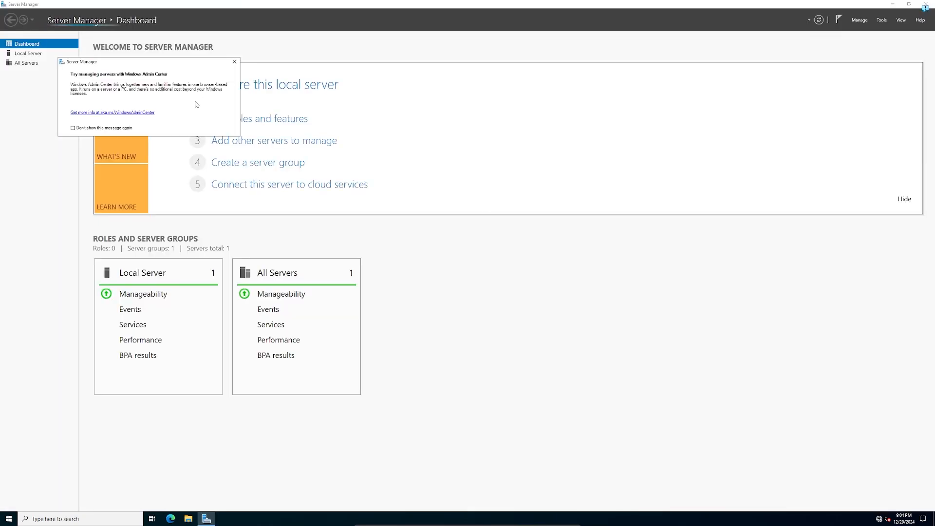
{"action": "left_click", "coordinate": [235, 62]}
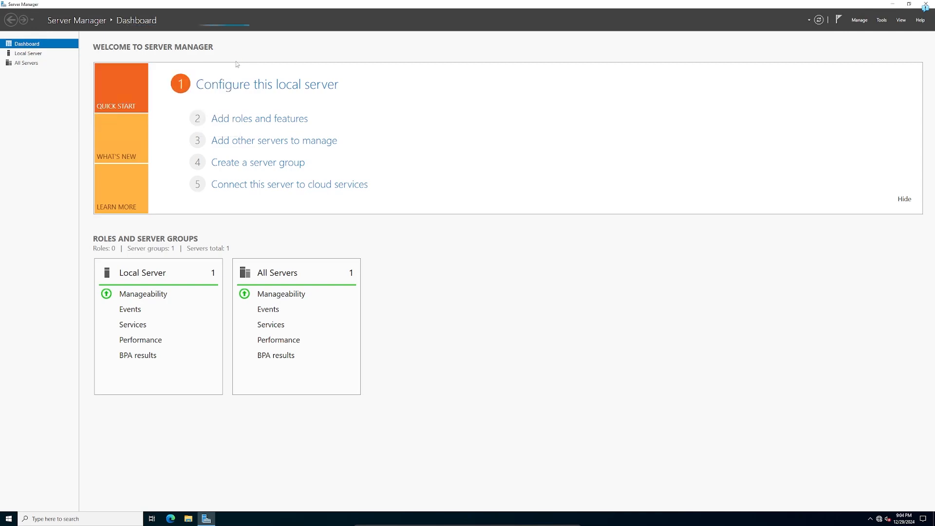
{"action": "left_click", "coordinate": [47, 56]}
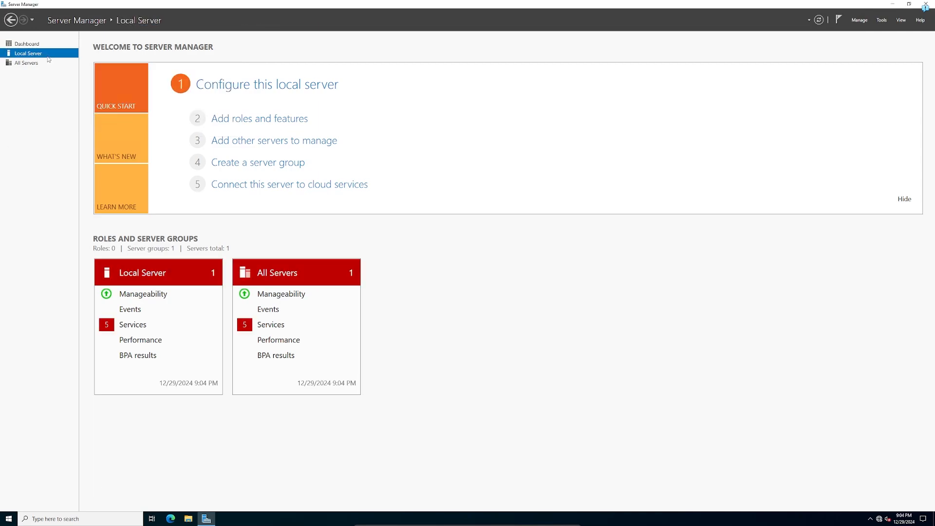